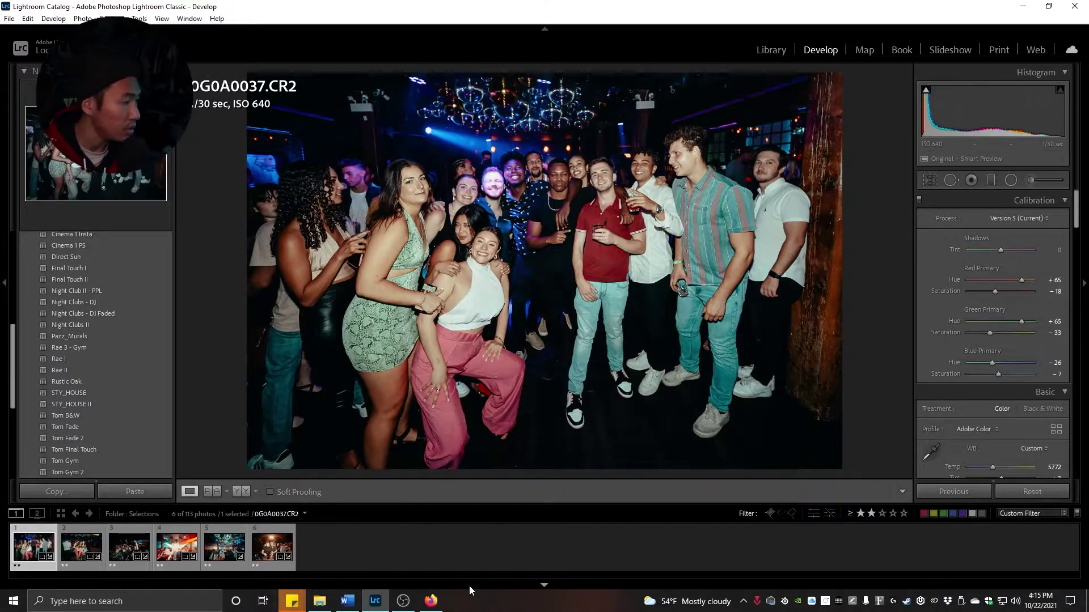
# Compare the large group shot 0G0A0037.CR2 with the three-women shot 0G0A0097.CR2, ending on the latter
pyautogui.press('Right')
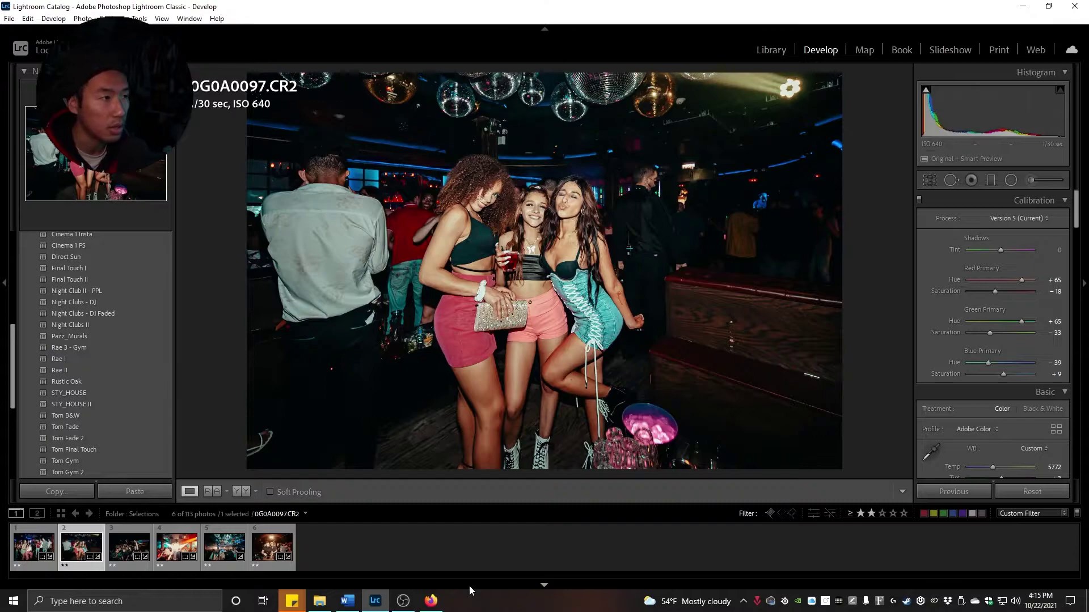
pyautogui.press('Left')
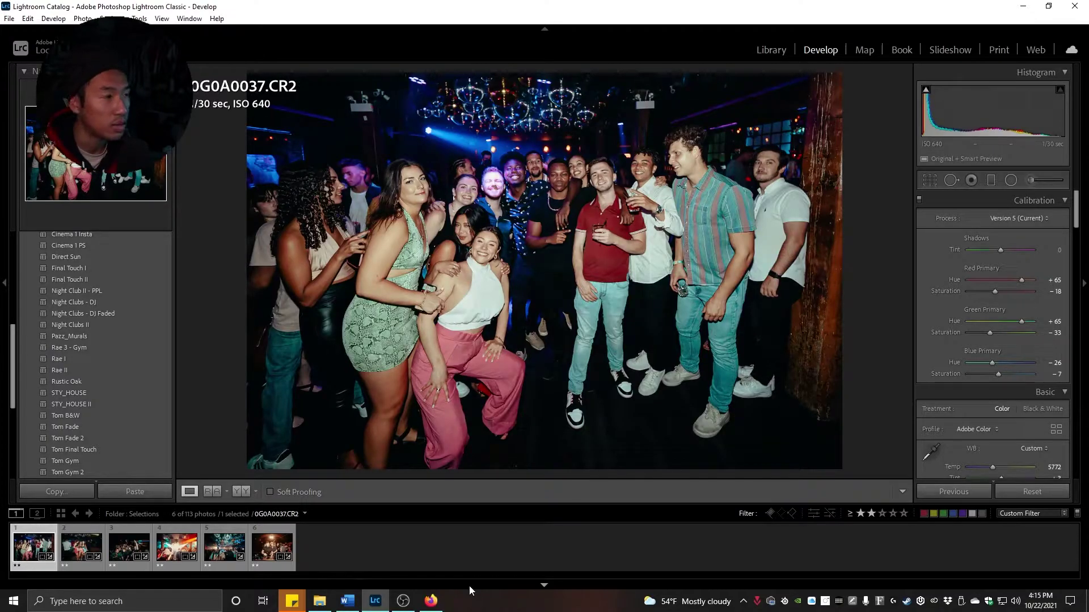
pyautogui.press('Right')
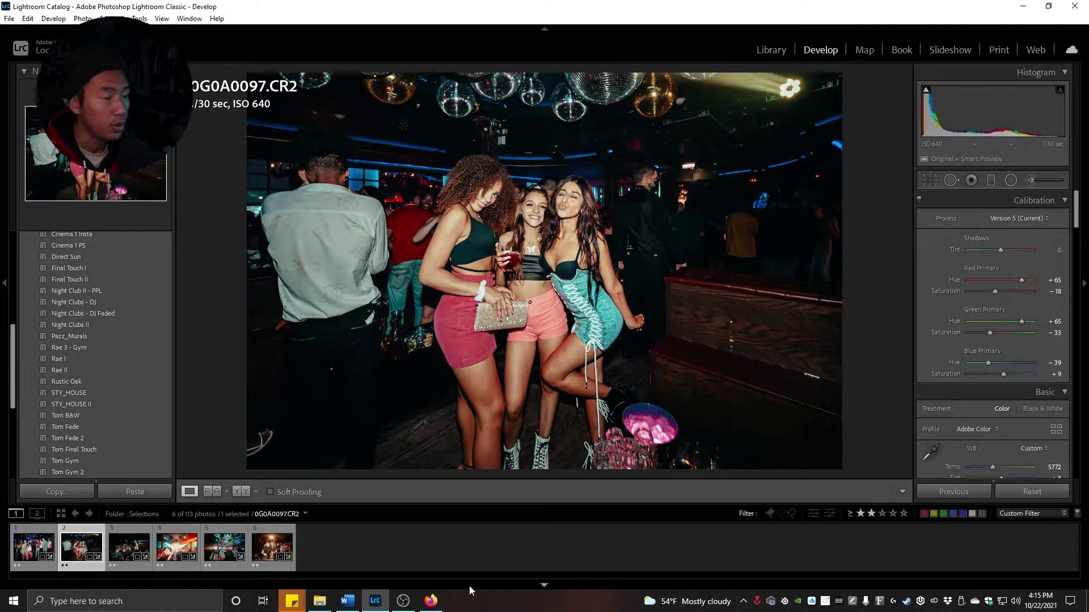
pyautogui.press('Left')
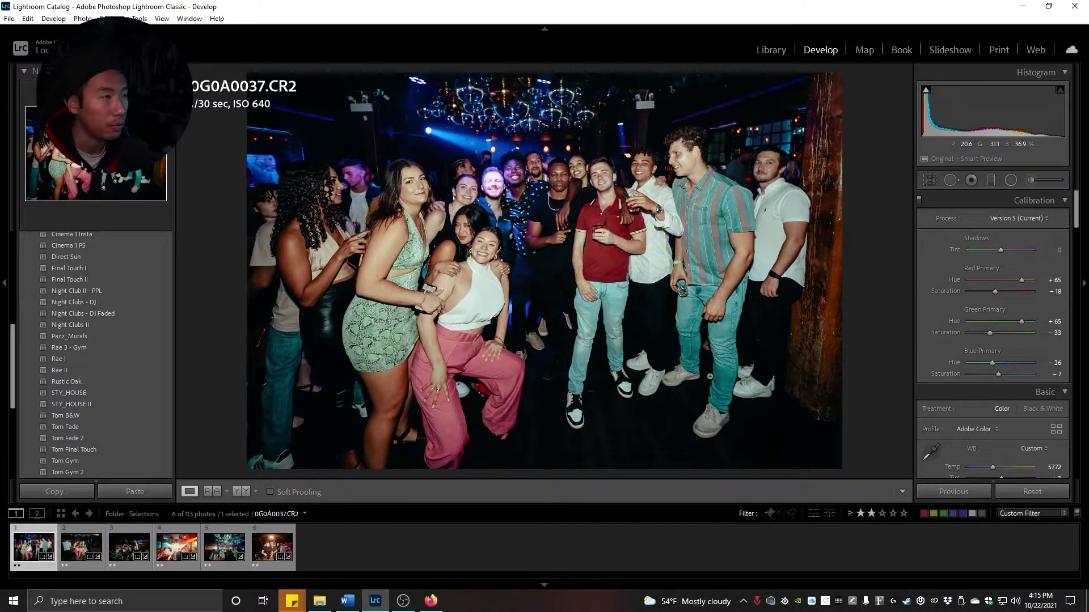
pyautogui.press('Right')
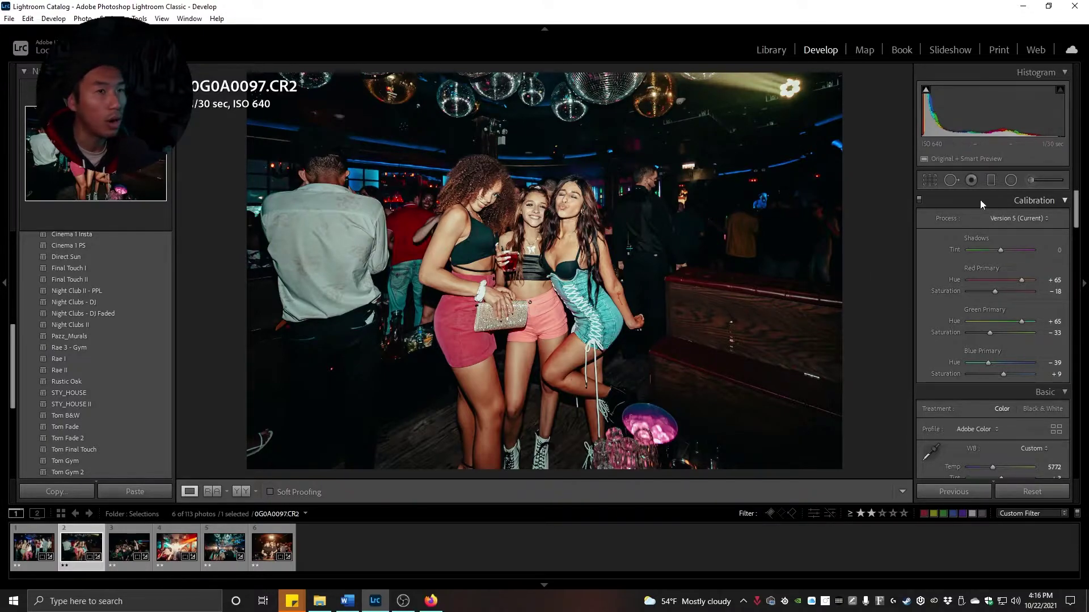
# Reset the crop and straightening of 0G0A0097.CR2, then recrop it tightly around the three posing women at the original aspect ratio
pyautogui.click(930, 179)
pyautogui.moveTo(535, 125); pyautogui.dragTo(548, 100)
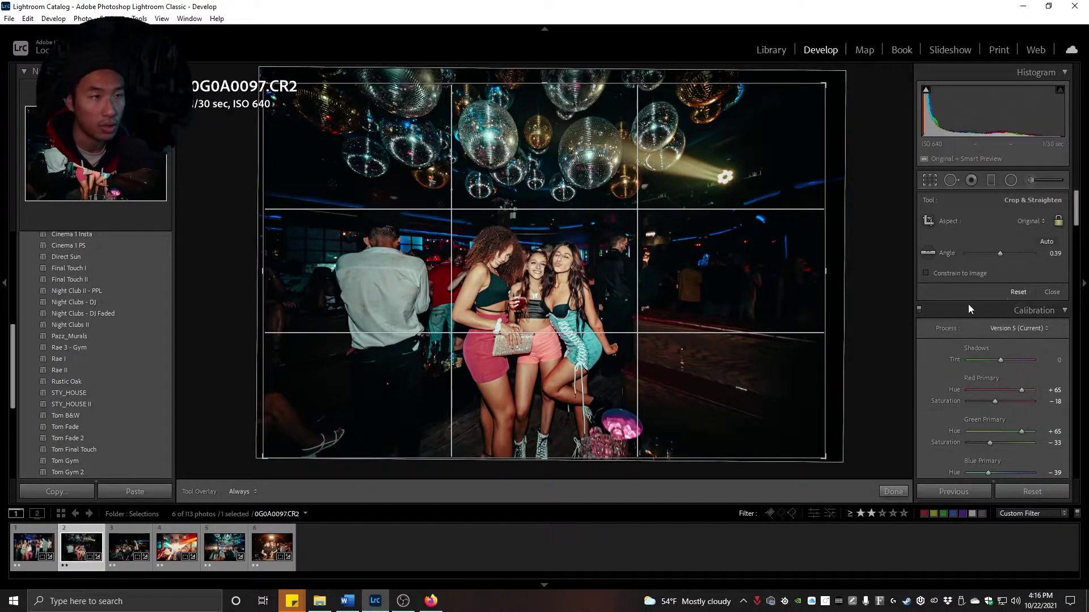
pyautogui.press('r')
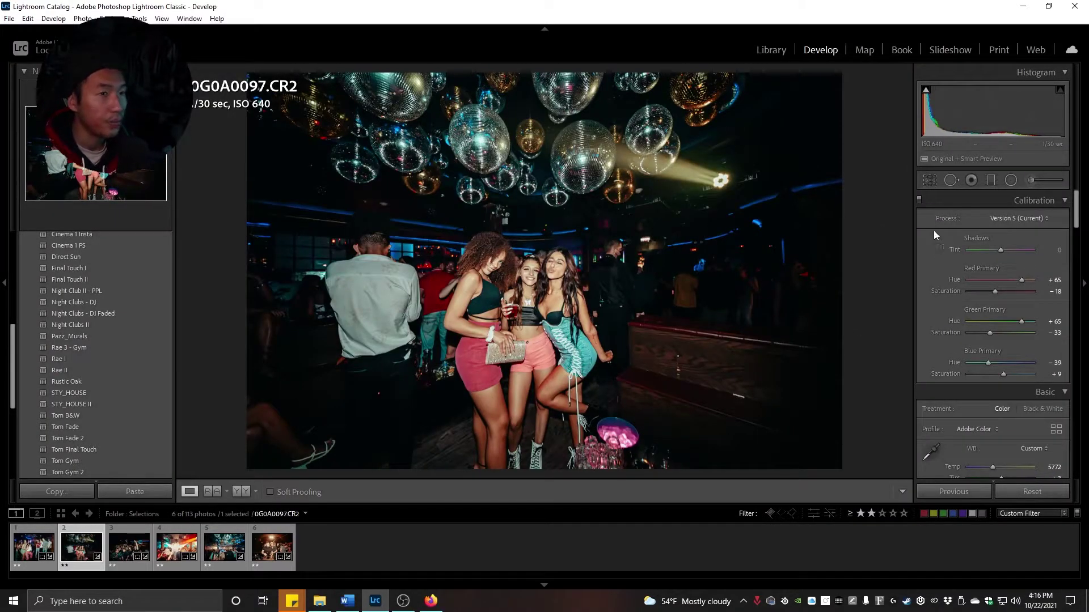
pyautogui.click(930, 180)
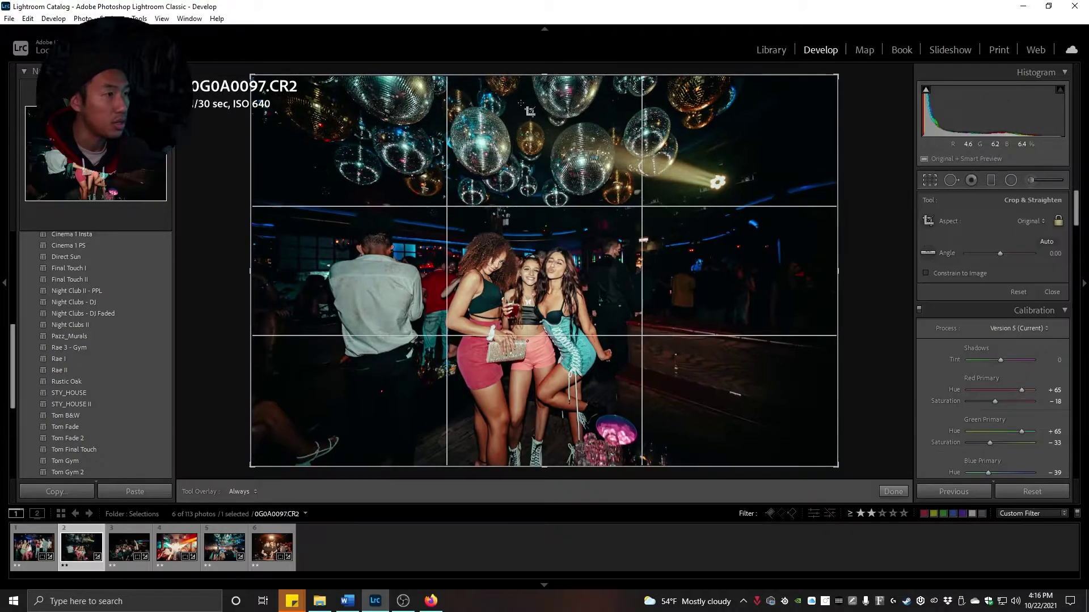
pyautogui.moveTo(348, 221); pyautogui.dragTo(709, 463)
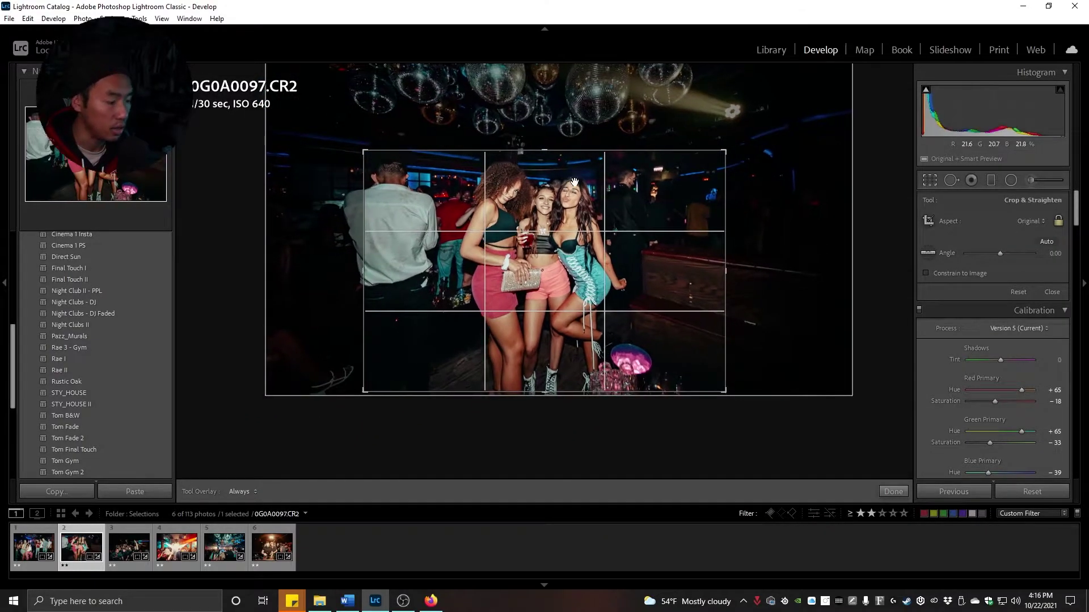
pyautogui.press('r')
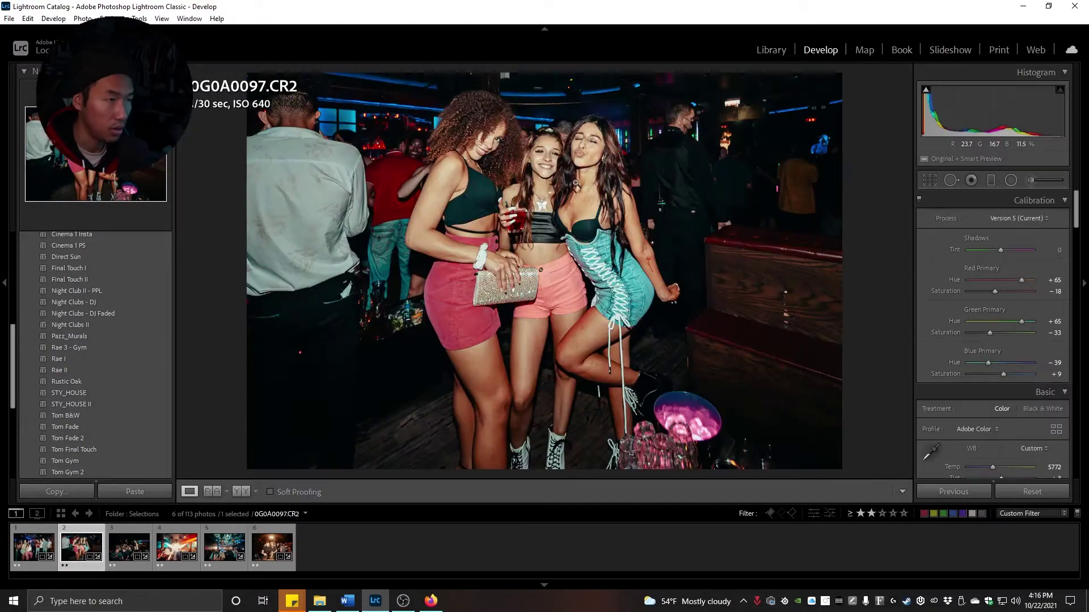
# Examine 0G0A0120.CR2 up close, checking the streaked bar lights and the sharpness of the man with the raised arm
pyautogui.click(134, 554)
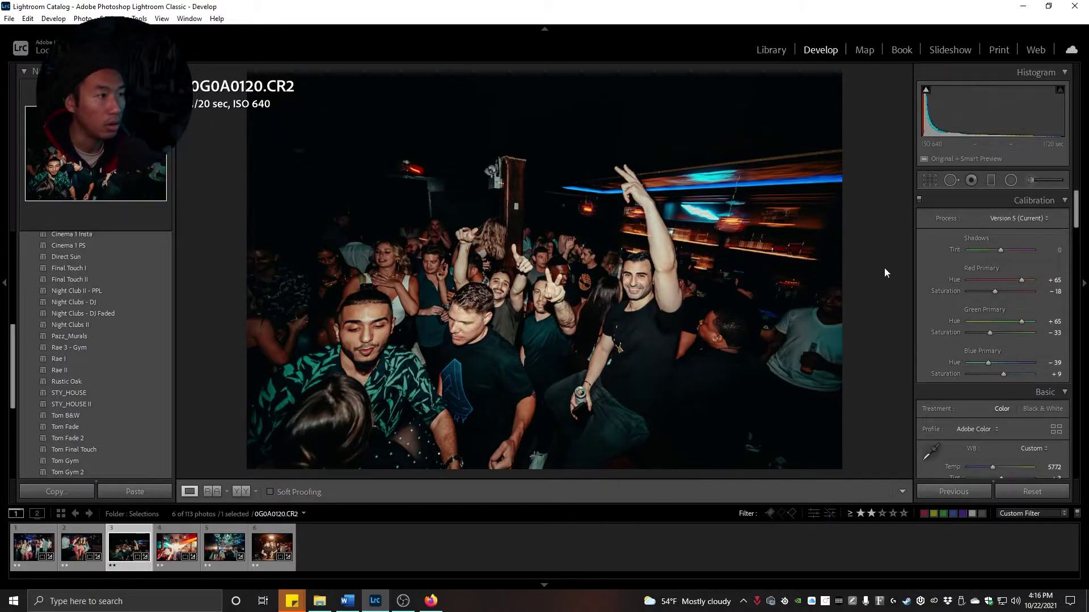
pyautogui.click(704, 304)
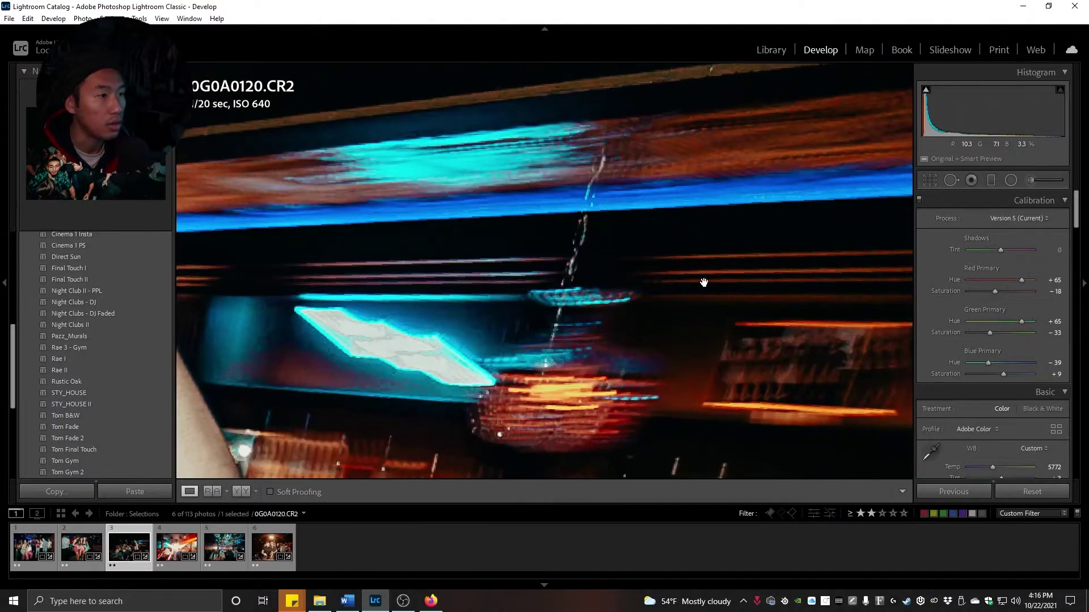
pyautogui.click(743, 96)
pyautogui.click(743, 231)
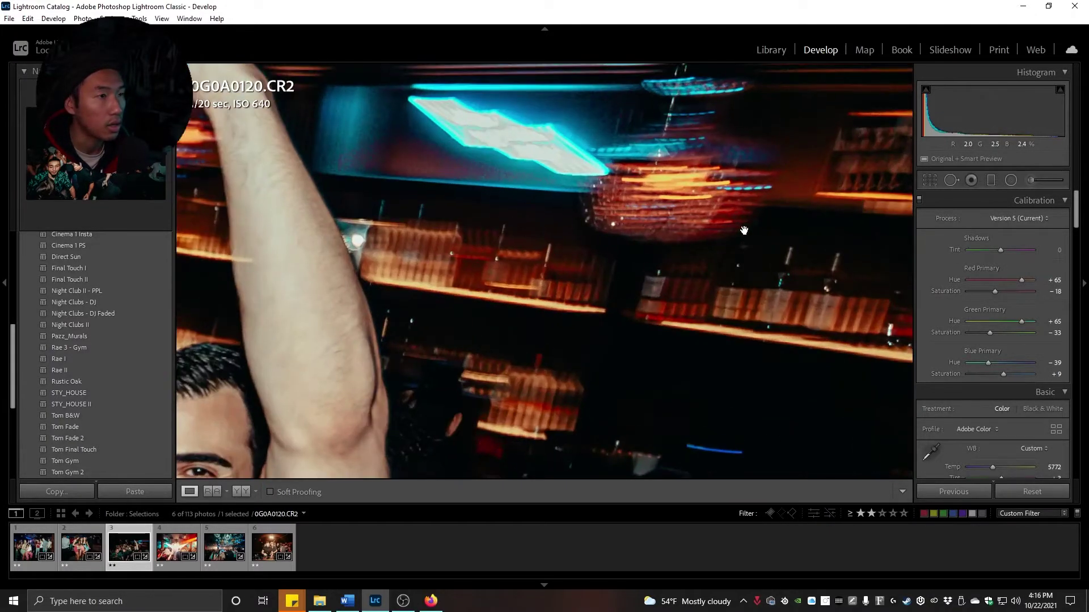
pyautogui.click(572, 309)
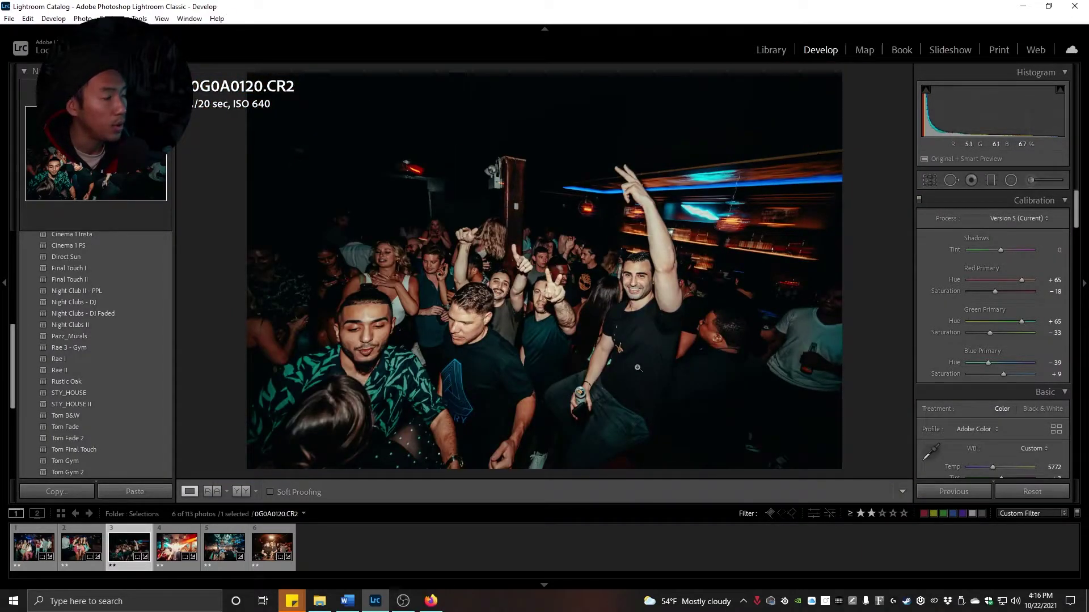
pyautogui.click(719, 267)
pyautogui.click(584, 306)
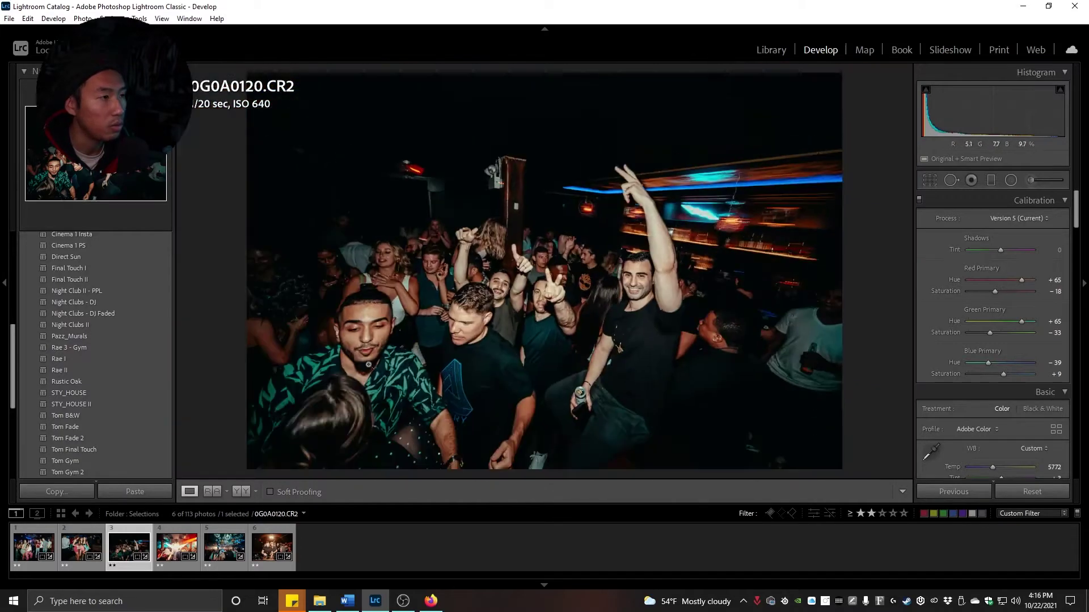
pyautogui.click(631, 280)
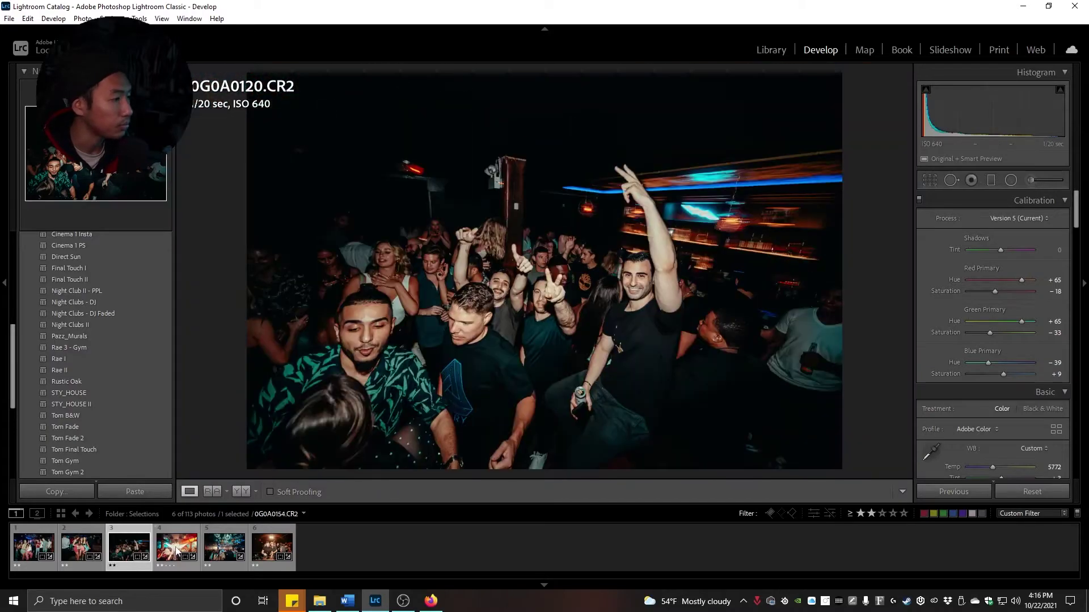
# Compare the unedited and edited versions of the smoke-cannon crowd photo 0G0A0154.CR2
pyautogui.click(177, 546)
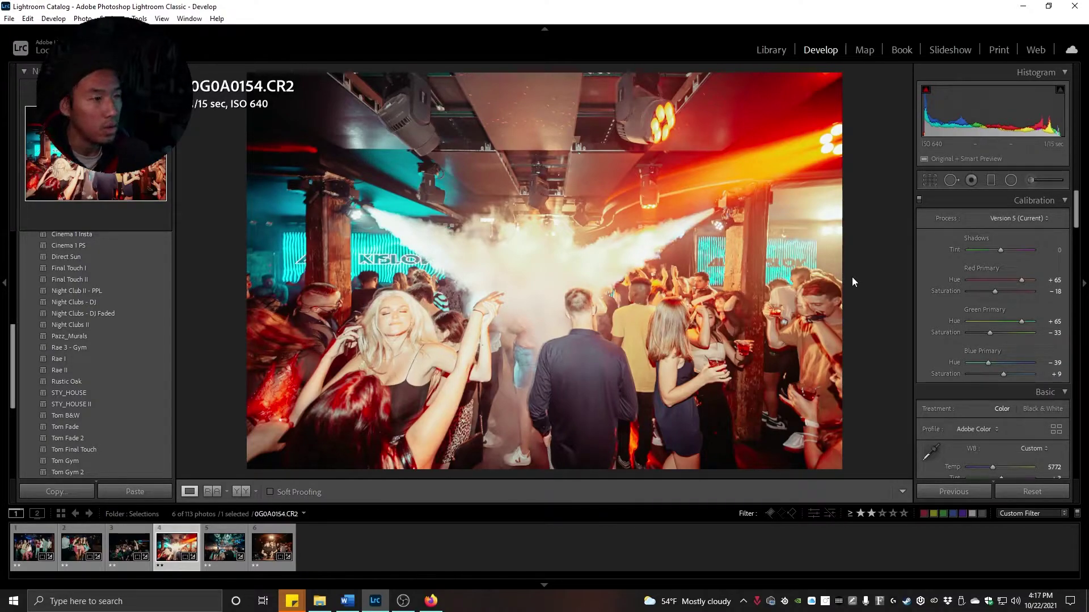
pyautogui.press('\\')
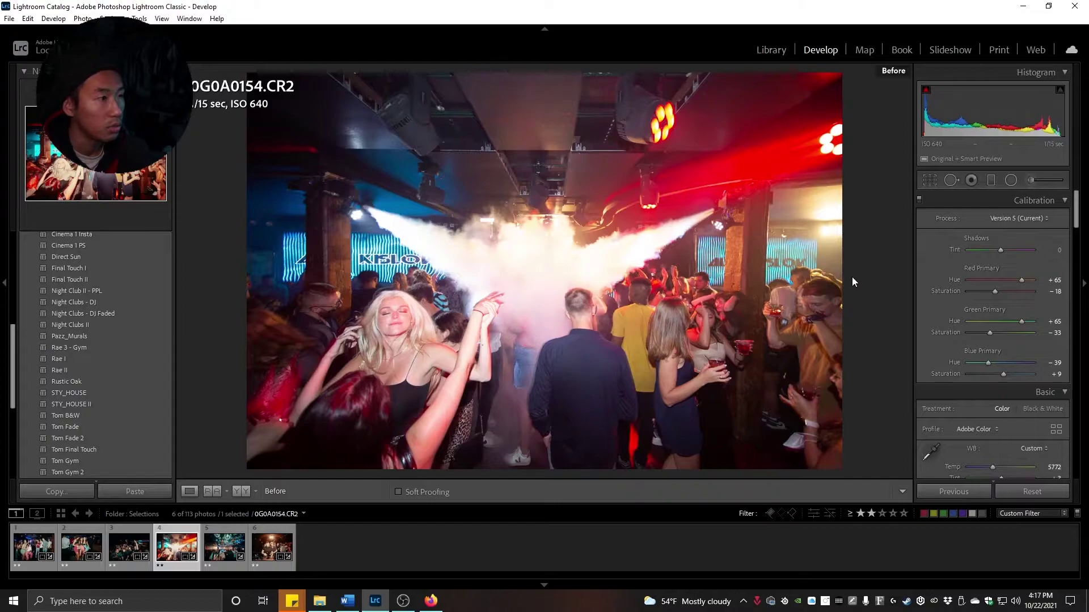
pyautogui.press('\\')
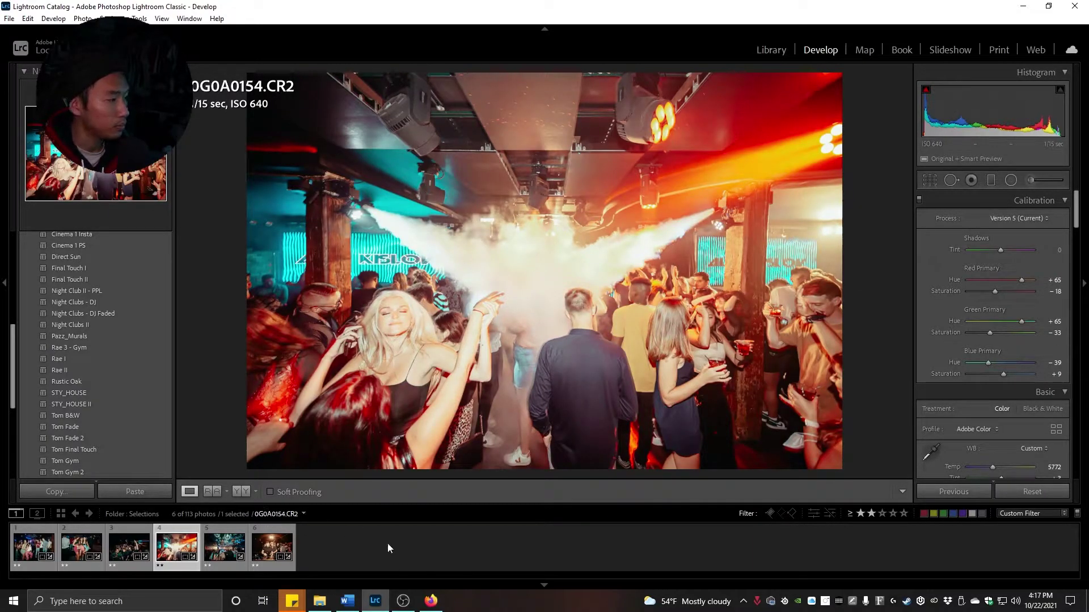
# Examine the disco-ball crowd photo 0G0A0270.CR2 up close, checking the hazy background and the people in the middle of the dance floor
pyautogui.press('Right')
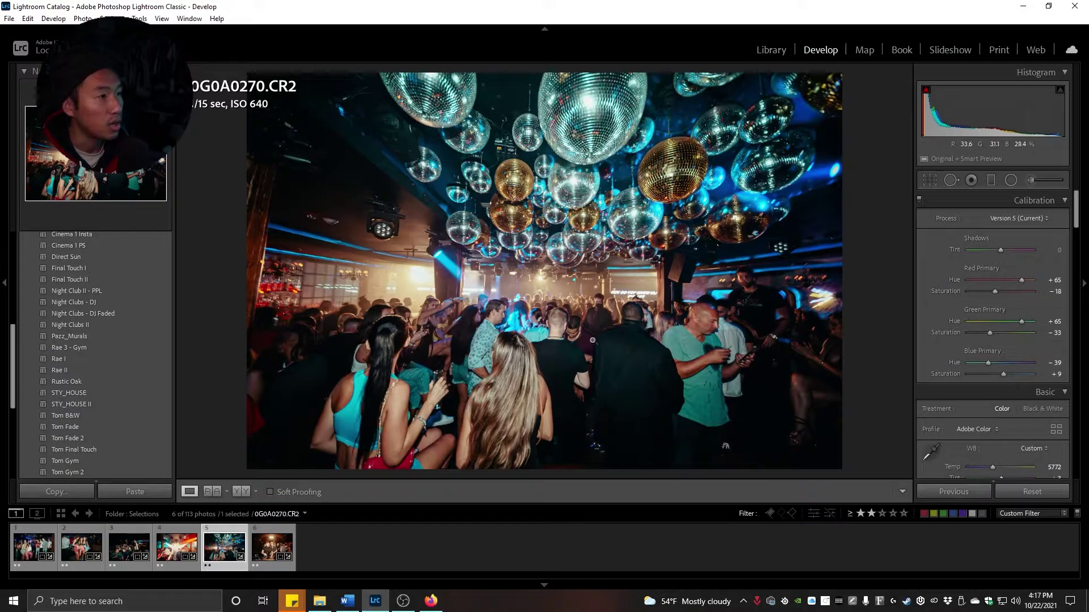
pyautogui.click(560, 314)
pyautogui.click(704, 315)
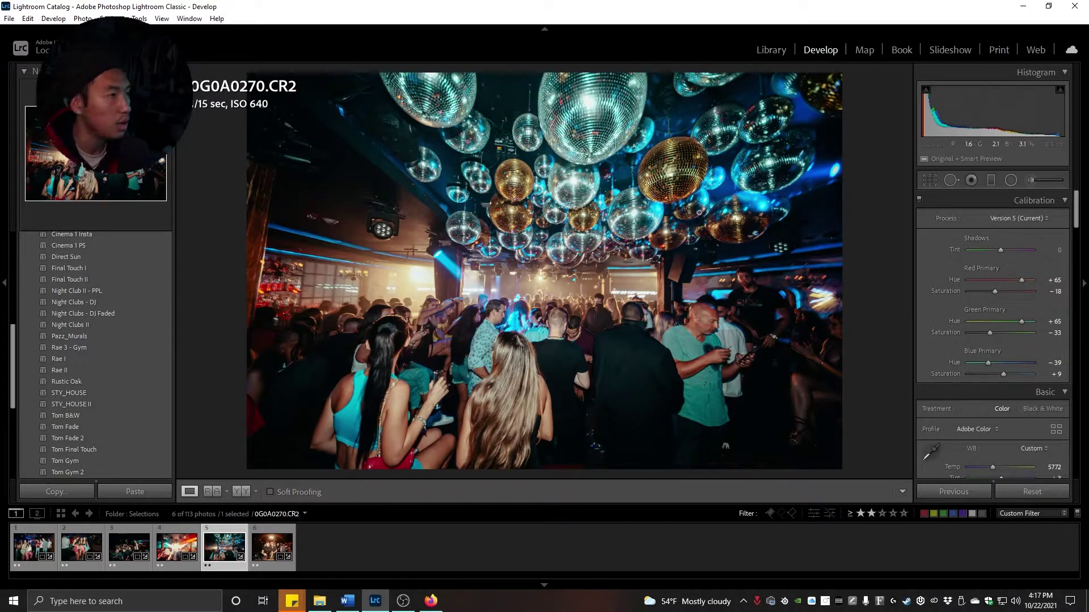
pyautogui.click(553, 298)
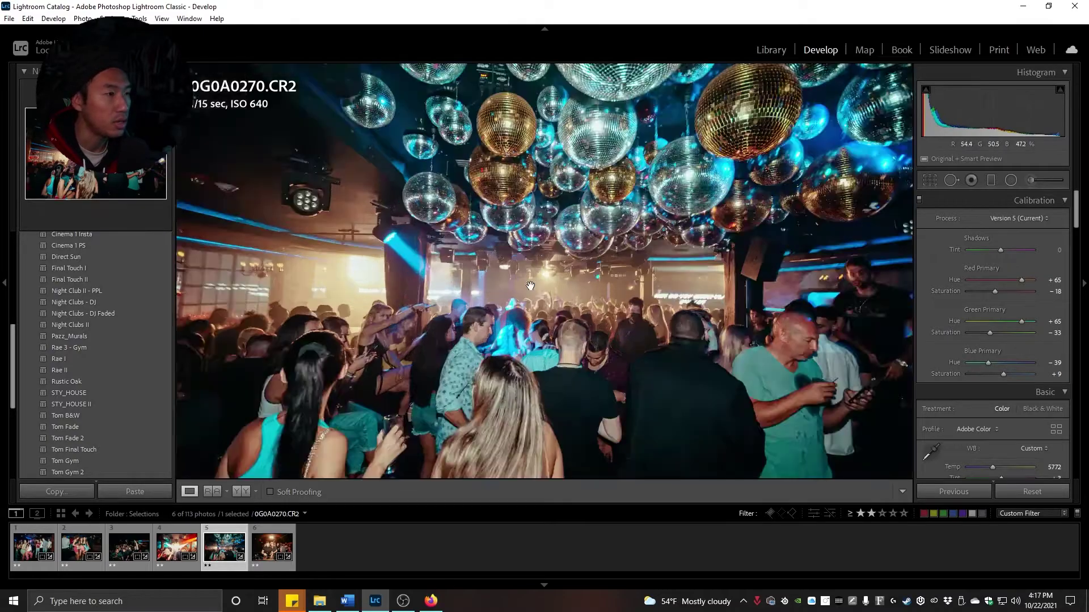
pyautogui.click(653, 331)
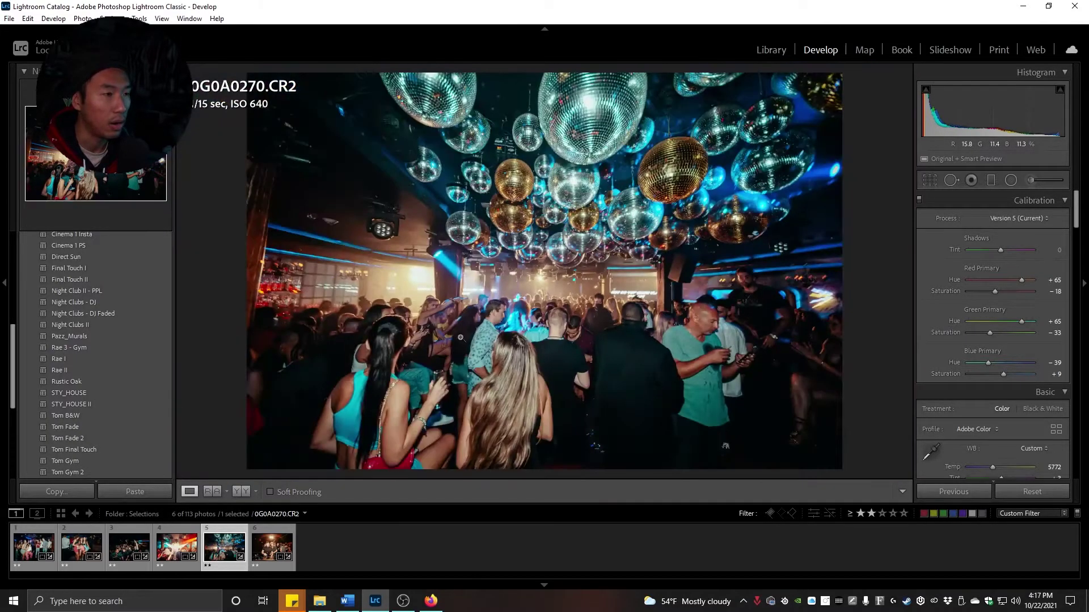
pyautogui.click(571, 304)
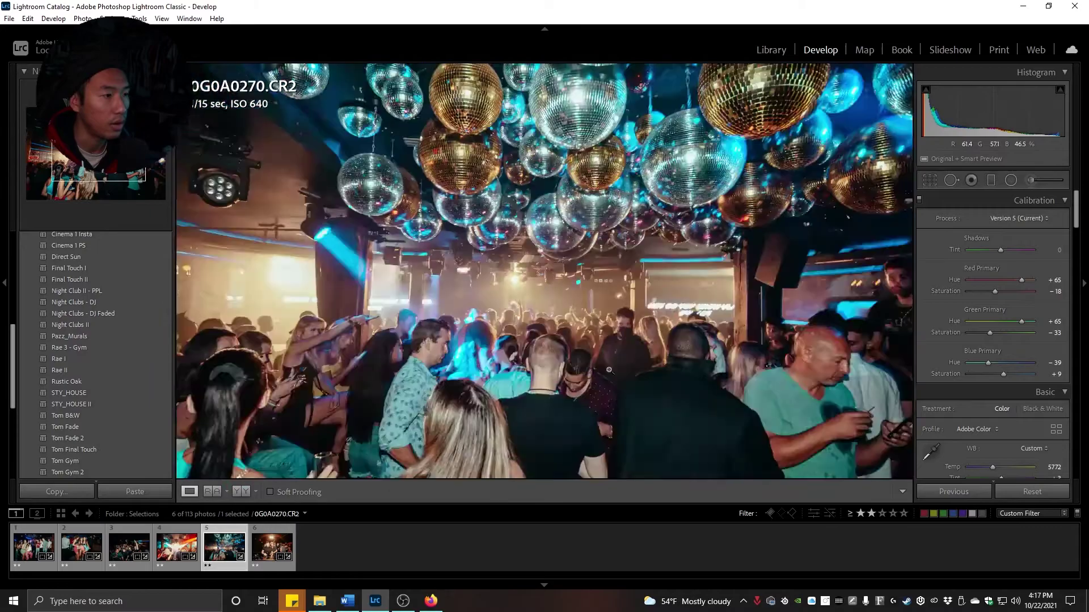
pyautogui.click(620, 292)
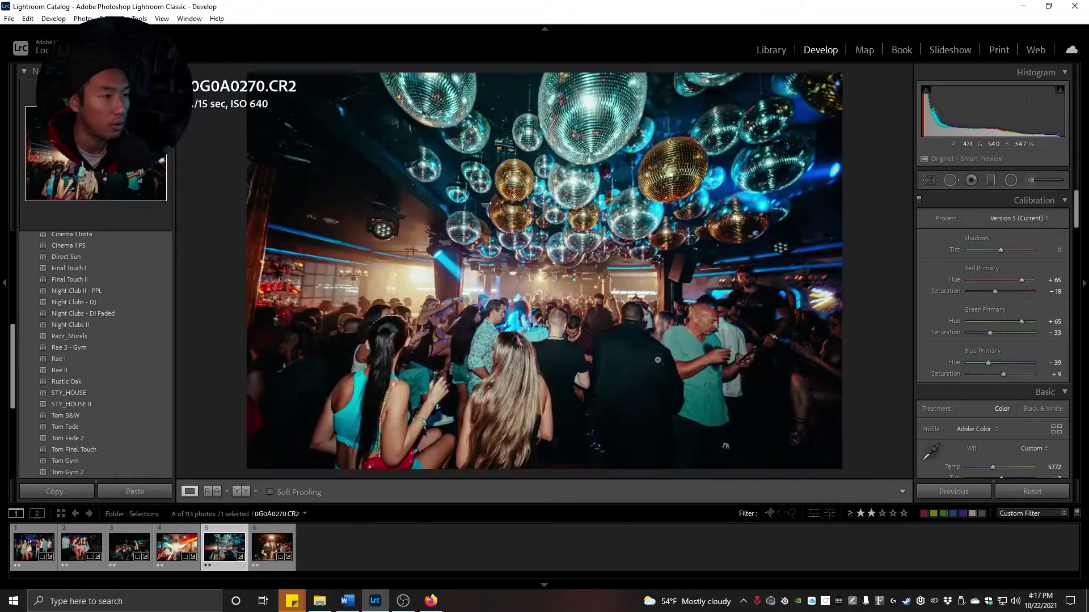
pyautogui.click(500, 318)
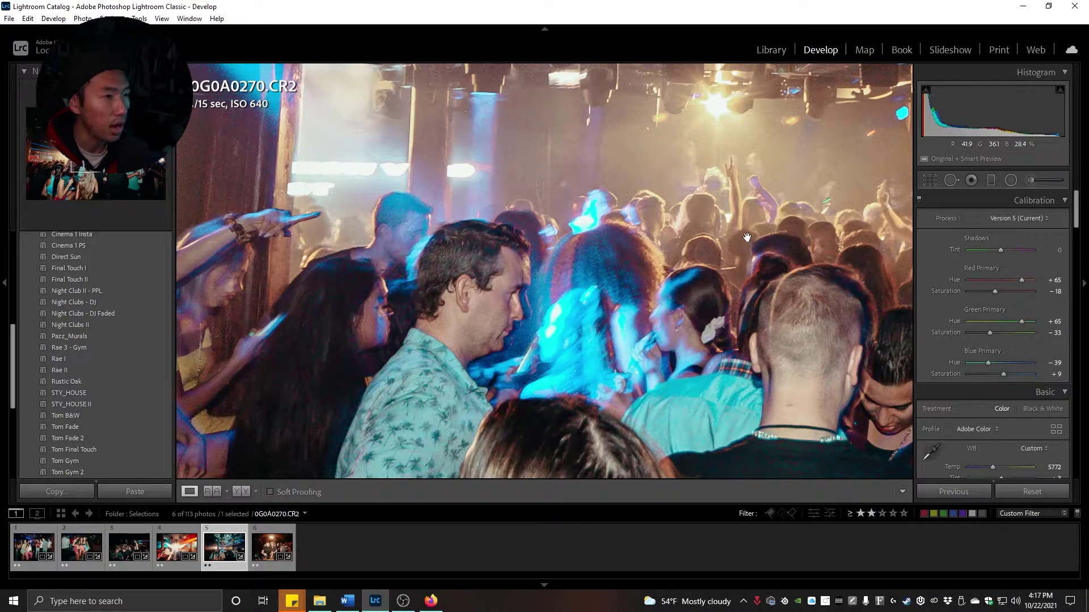
pyautogui.moveTo(749, 239); pyautogui.dragTo(646, 312)
pyautogui.click(720, 254)
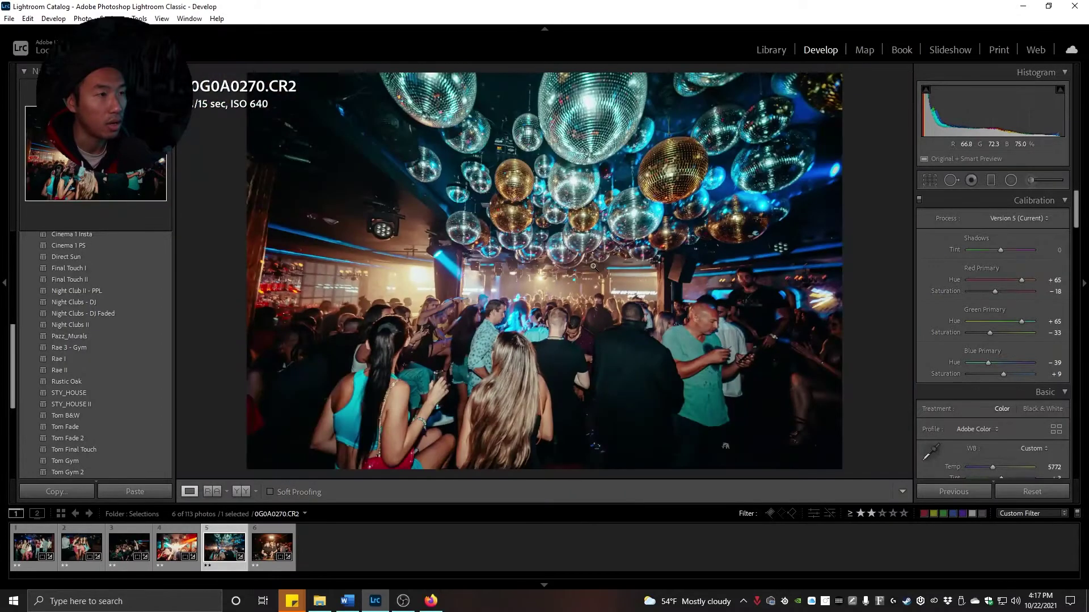
# Compare the DJ booth photo 0G0A0341.CR2 before and after editing, examining the two men's faces up close in the unedited version
pyautogui.press('Right')
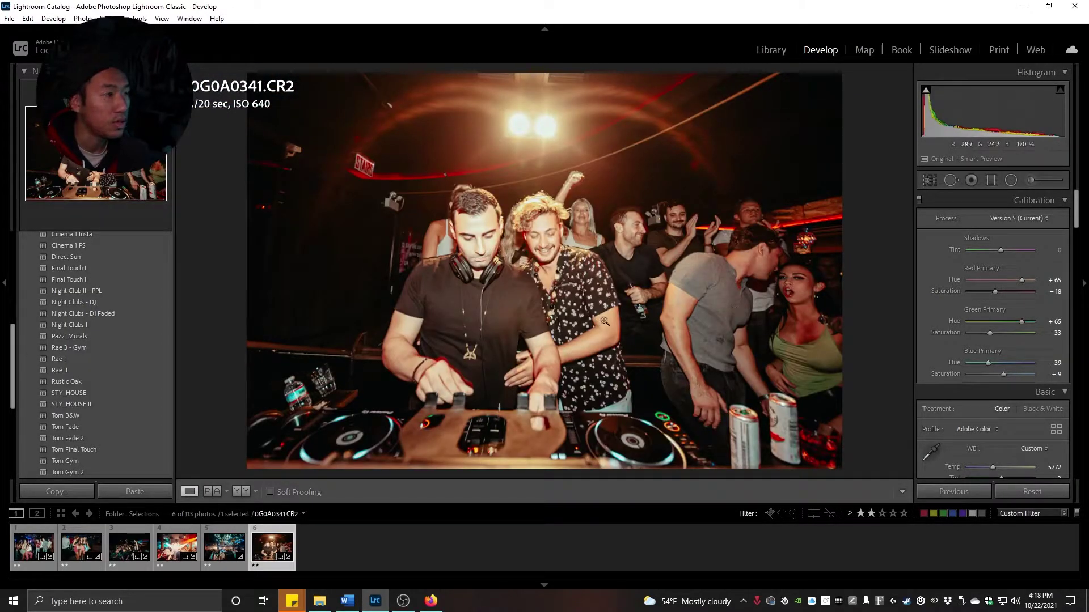
pyautogui.press('\\')
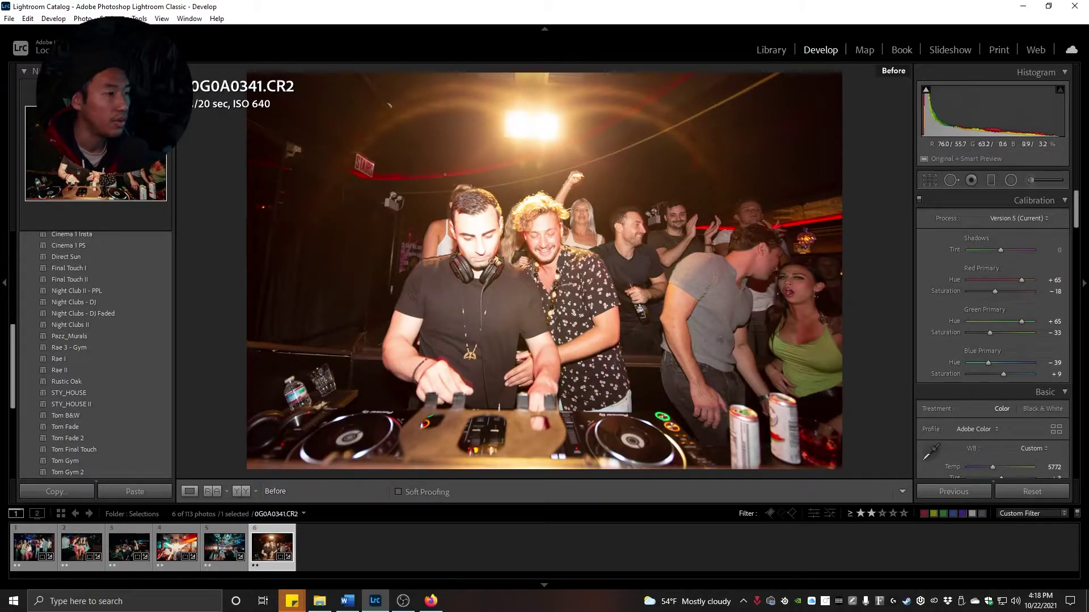
pyautogui.click(484, 271)
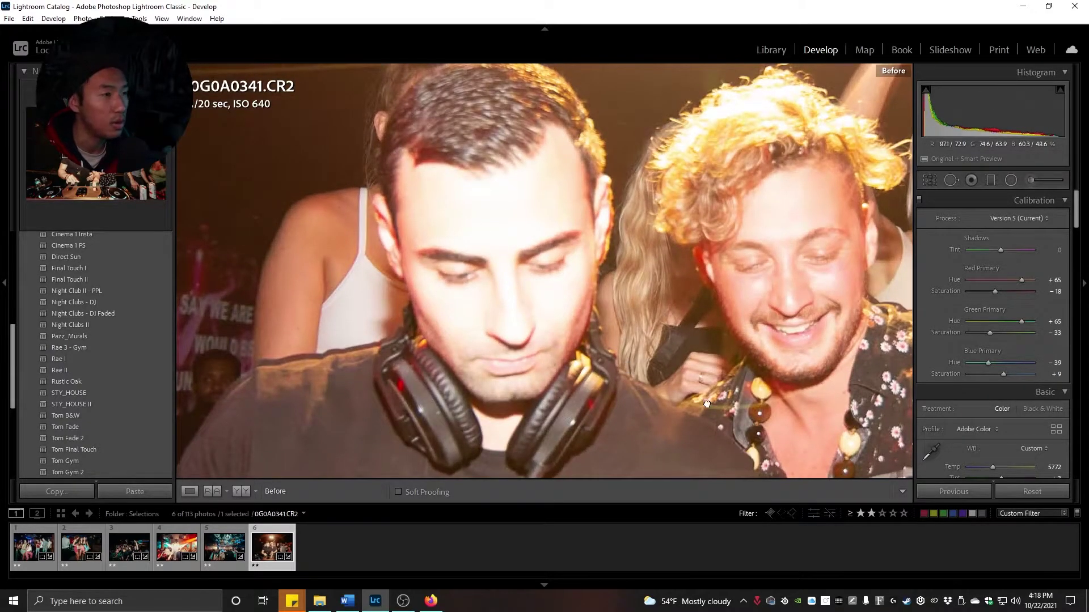
pyautogui.click(647, 391)
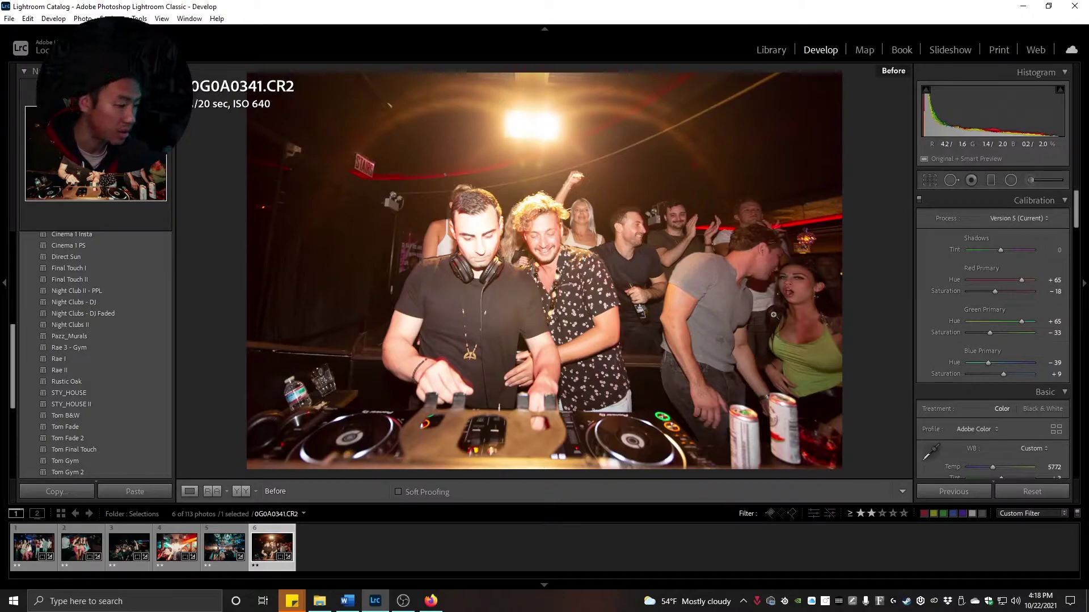
pyautogui.press('\\')
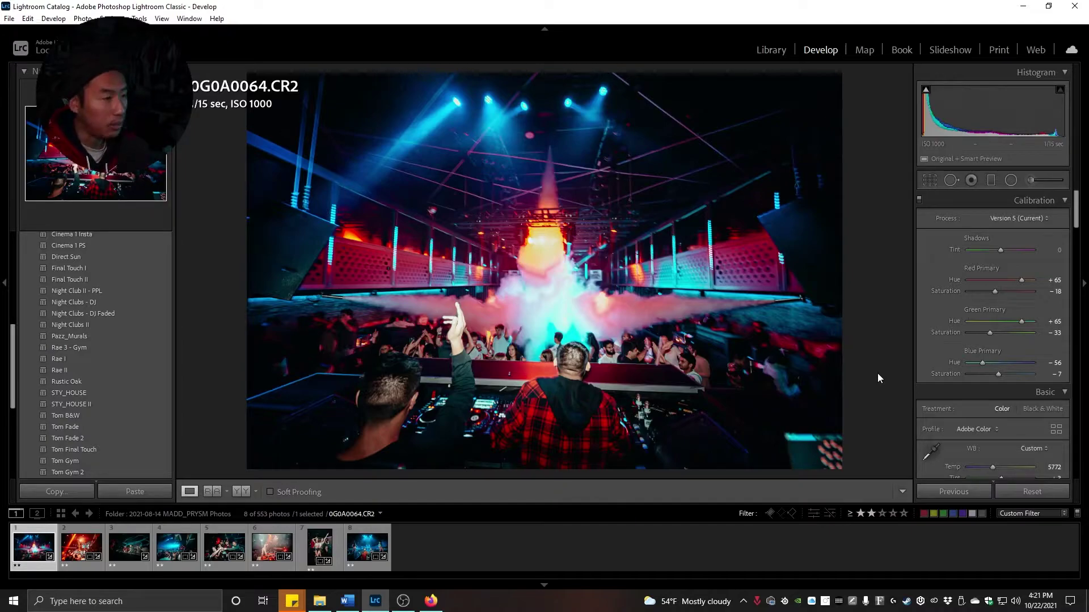
# Compare the DJ stage photo 0G0A0064.CR2 with the red-lit crowd photo 0G0A0127.CR2 in the MADD_PRYSM Photos folder
pyautogui.press('Right')
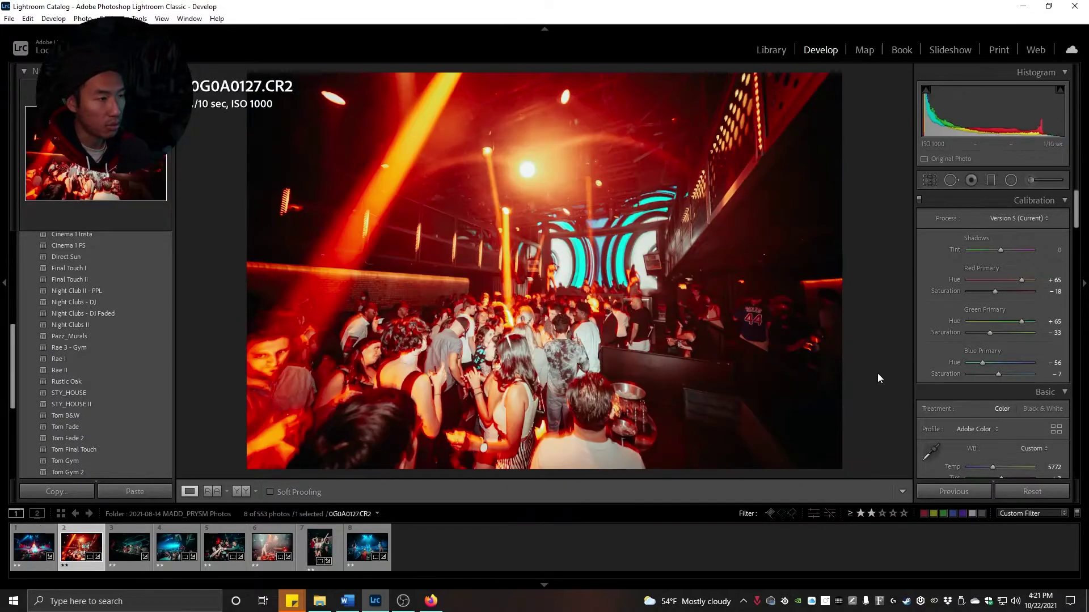
pyautogui.press('Left')
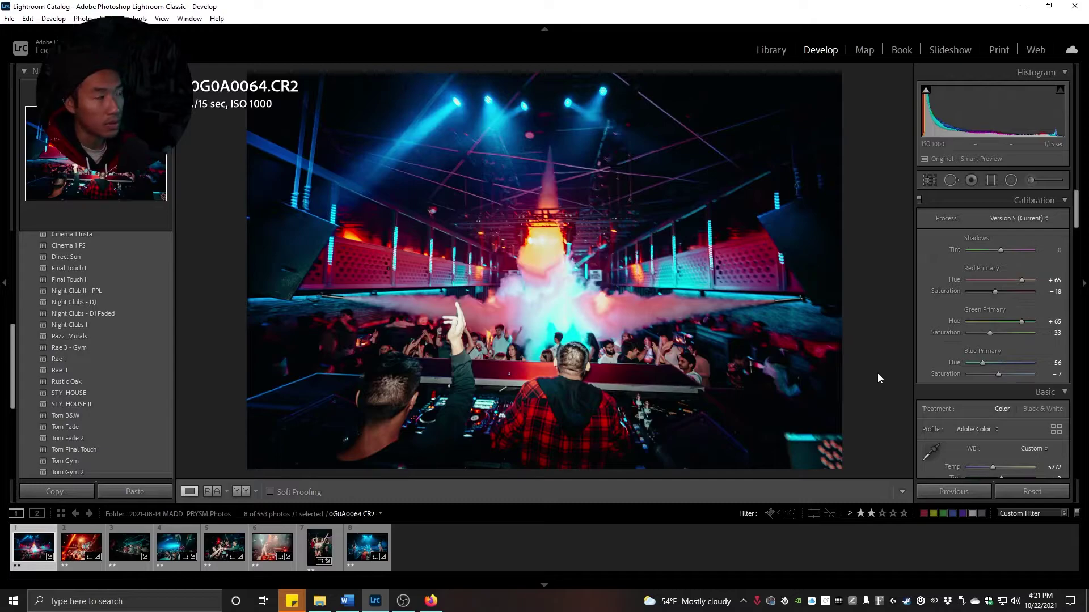
pyautogui.press('Right')
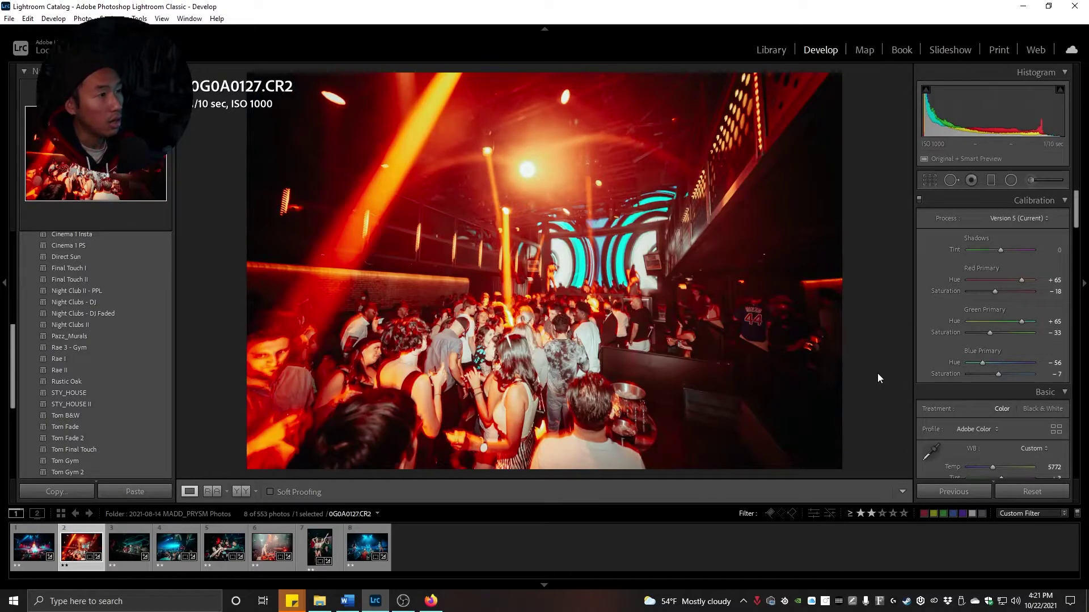
# Compare the DJ light-trail photo 0G0A0164.CR2 with the red-lit crowd photo 0G0A0127.CR2 and the smoke-filled stage photo 0G0A0064.CR2
pyautogui.press('Right')
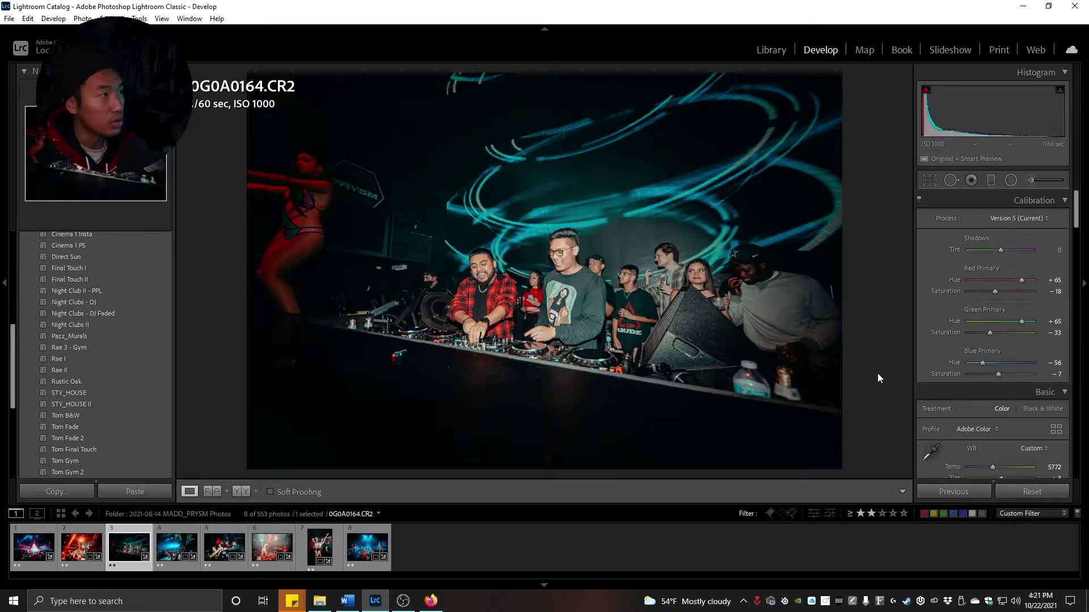
pyautogui.press('Left')
pyautogui.press('Left')
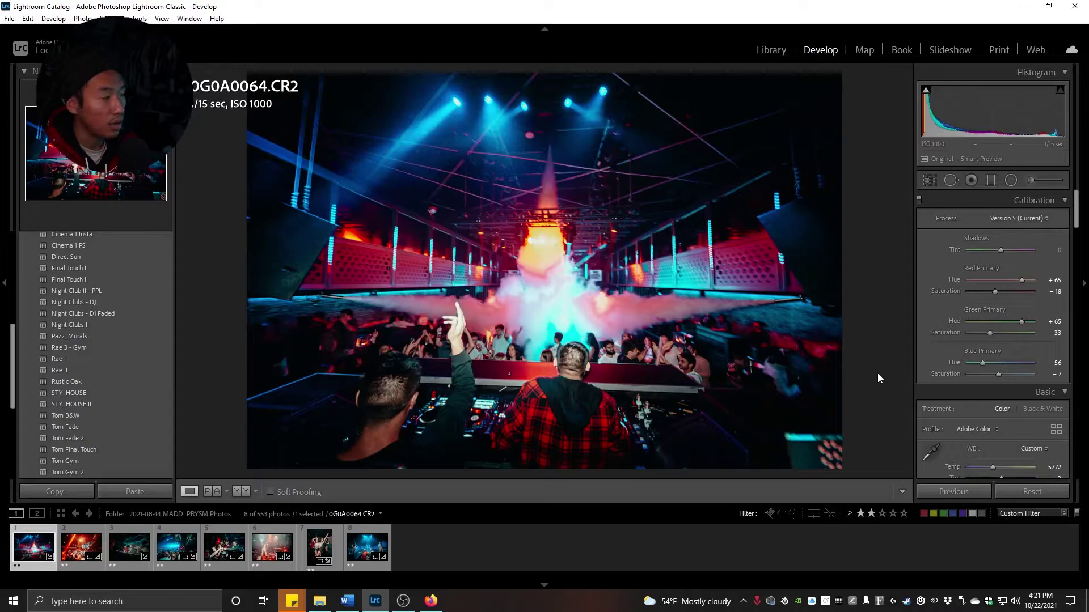
pyautogui.press('Right')
pyautogui.press('Right')
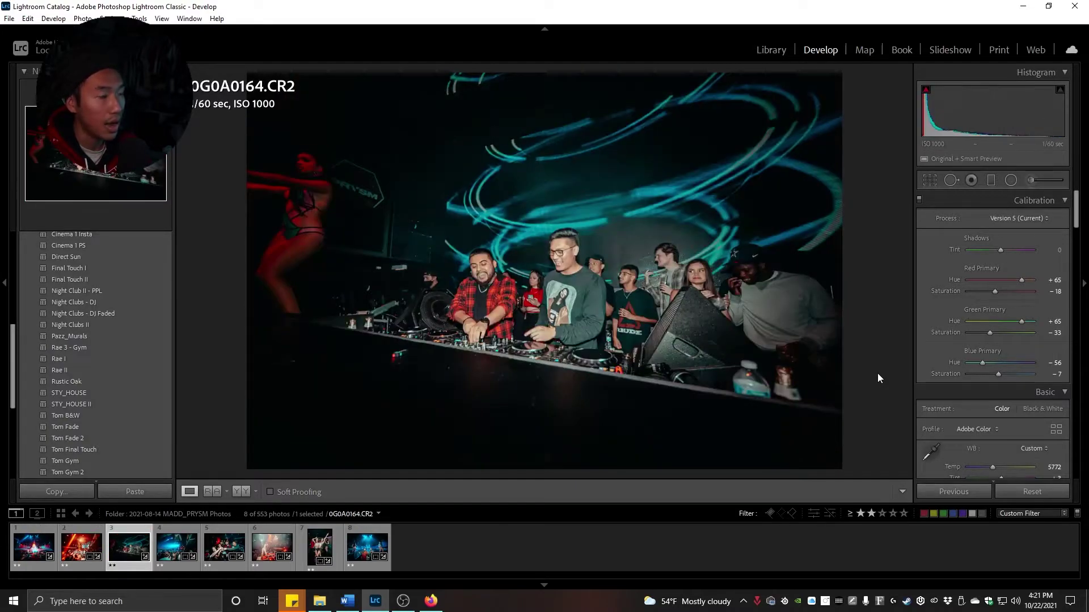
pyautogui.press('Left')
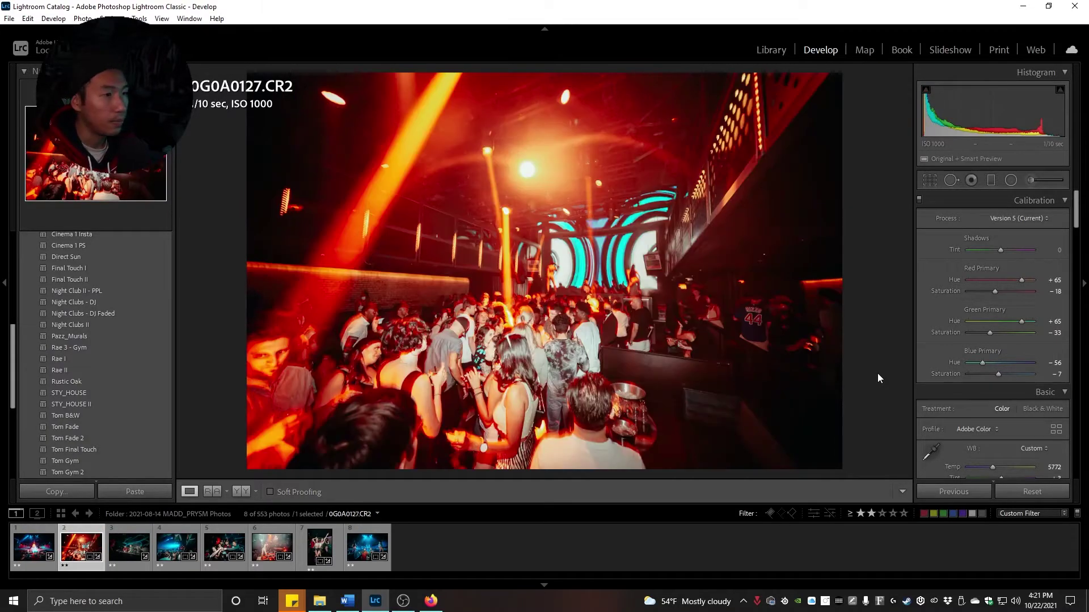
pyautogui.press('Left')
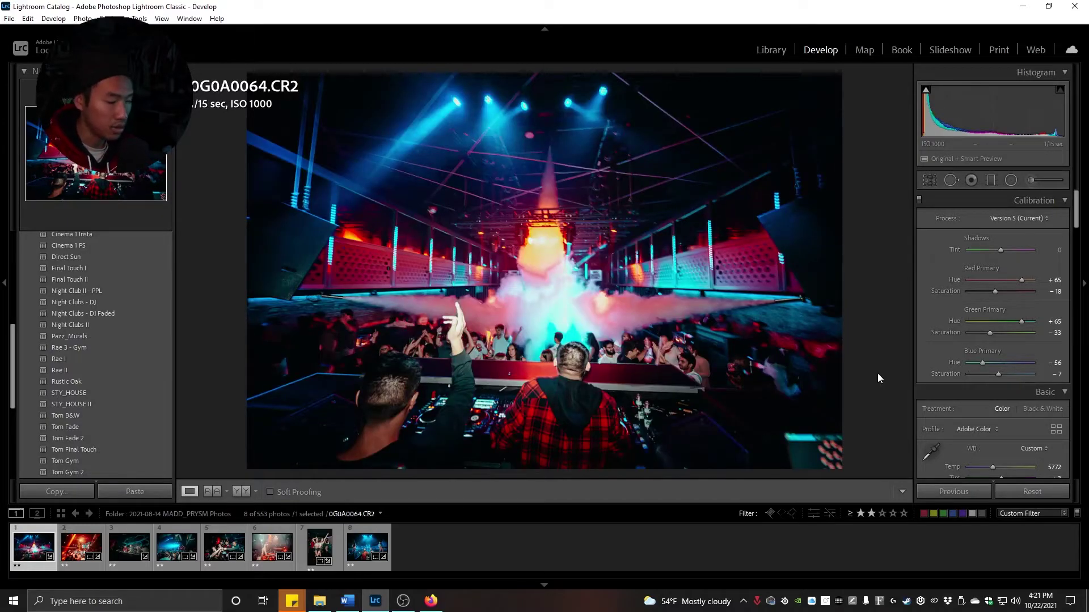
# Compare the unedited and edited versions of the stage photo 0G0A0064.CR2 and the red-lit crowd photo 0G0A0127.CR2
pyautogui.press('\\')
pyautogui.press('\\')
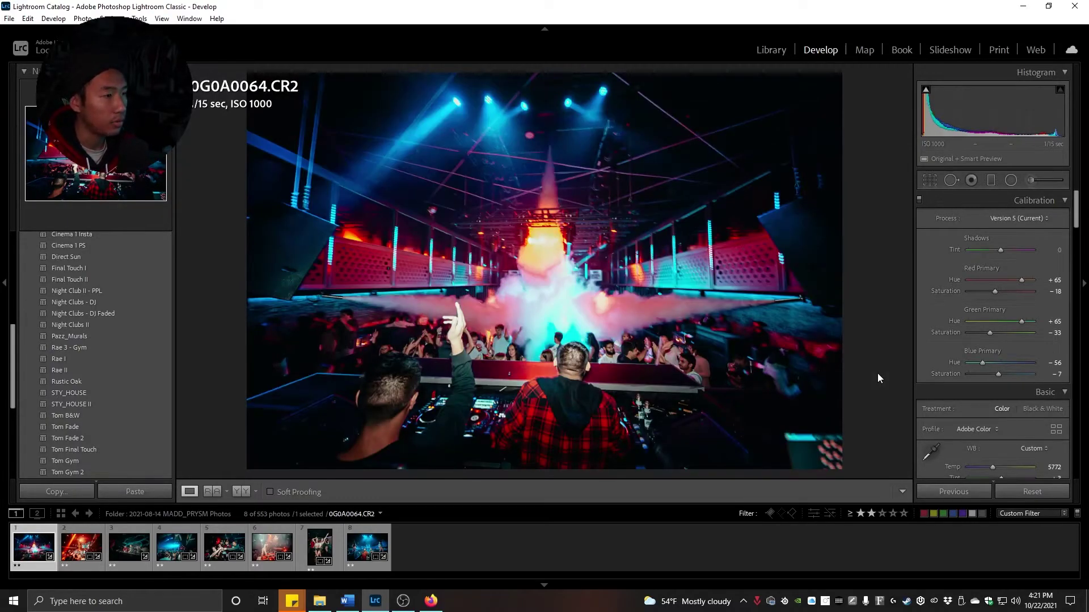
pyautogui.press('Right')
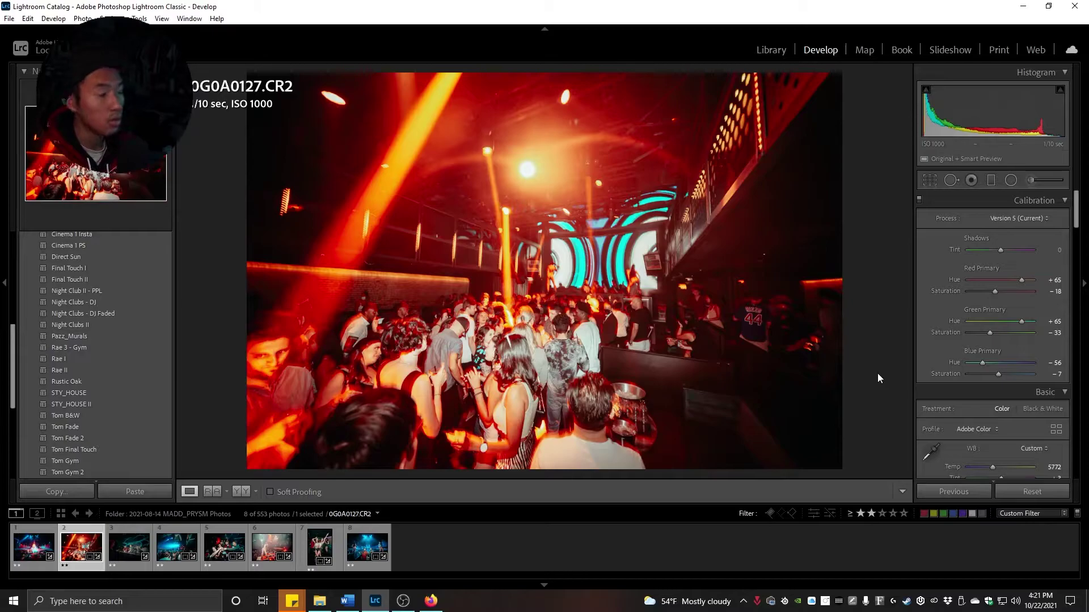
pyautogui.press('\\')
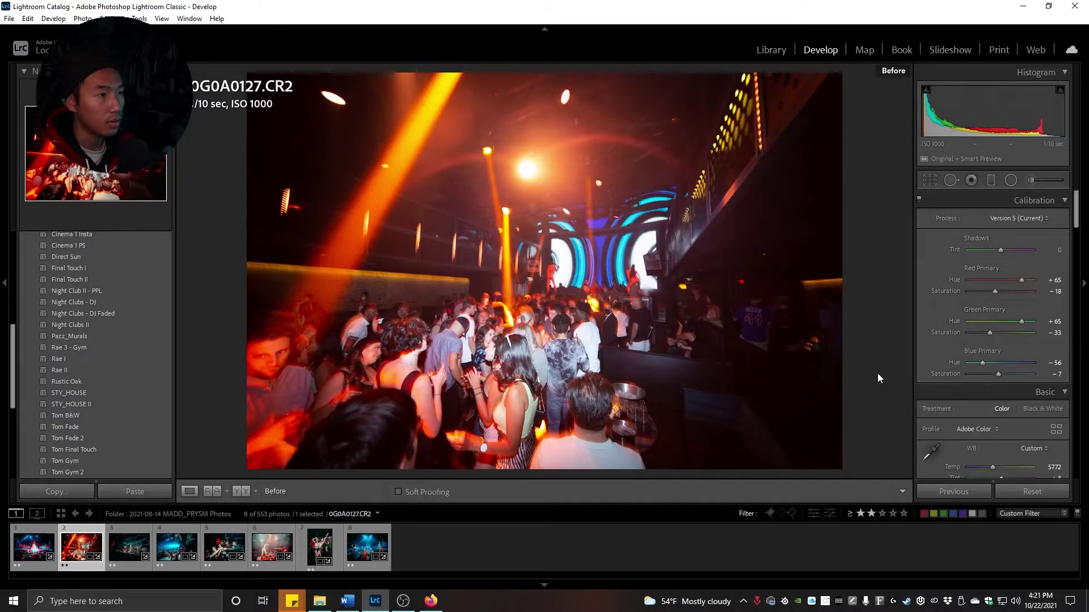
pyautogui.press('\\')
# Go through the next MADD_PRYSM photos up to the group toast photo 0G0A0240.CR2
pyautogui.press('Right')
pyautogui.press('Right')
pyautogui.press('Right')
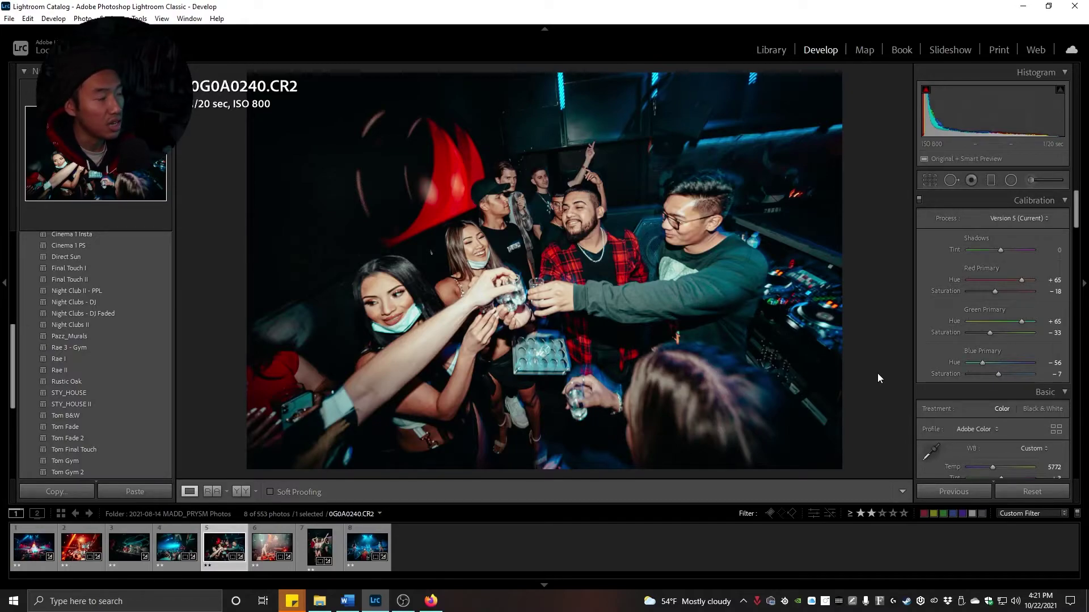
# Examine the dancer's motion trails, the crowd and the DJs in 0G0A0316.CR2 up close, and compare the photo with 0G0A0240.CR2
pyautogui.press('Right')
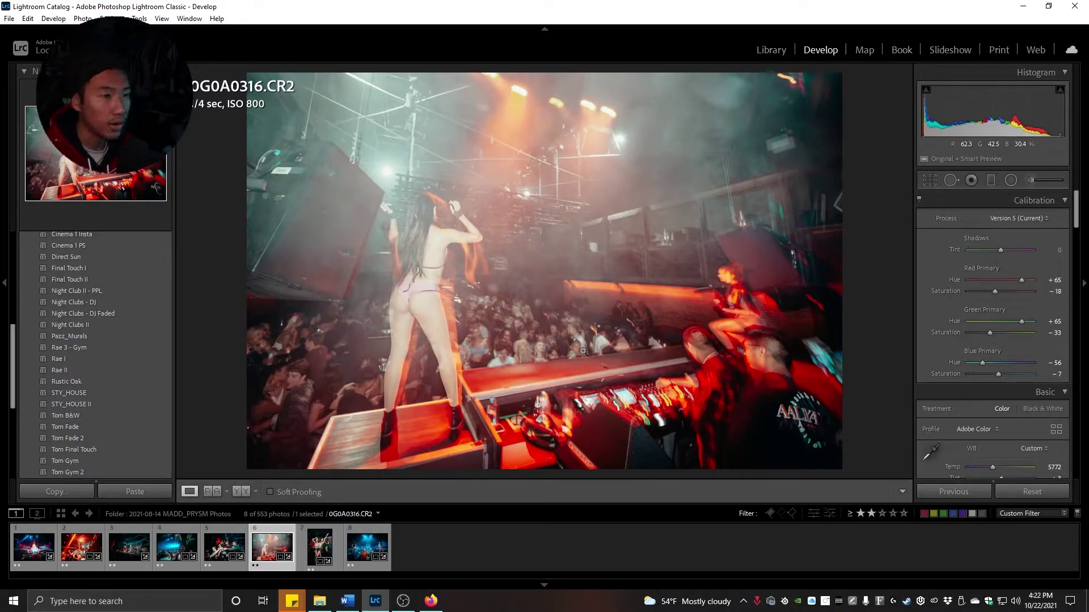
pyautogui.click(555, 348)
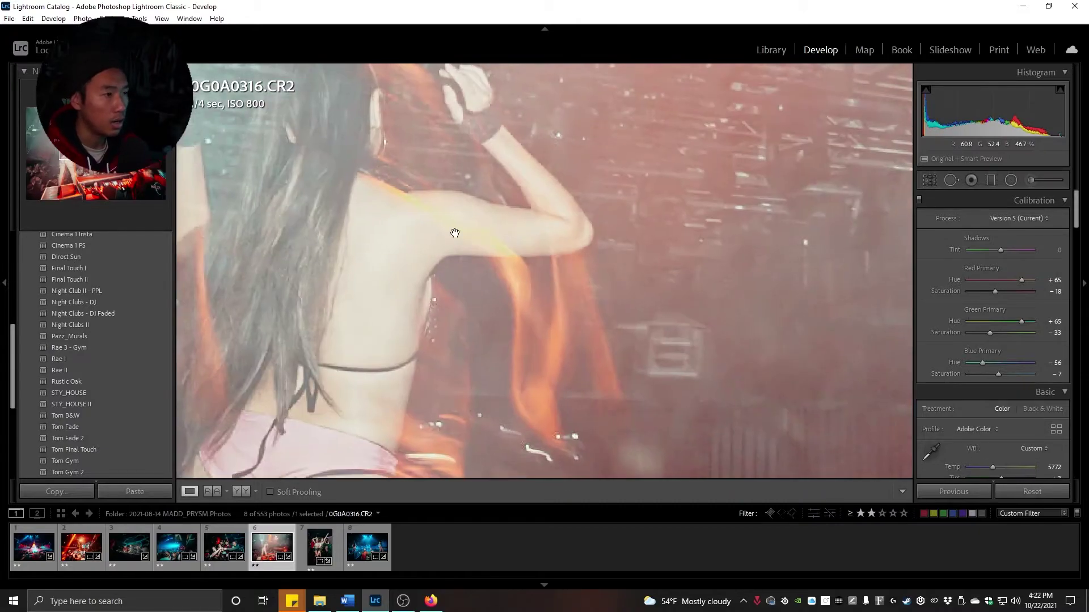
pyautogui.moveTo(627, 357); pyautogui.dragTo(506, 224)
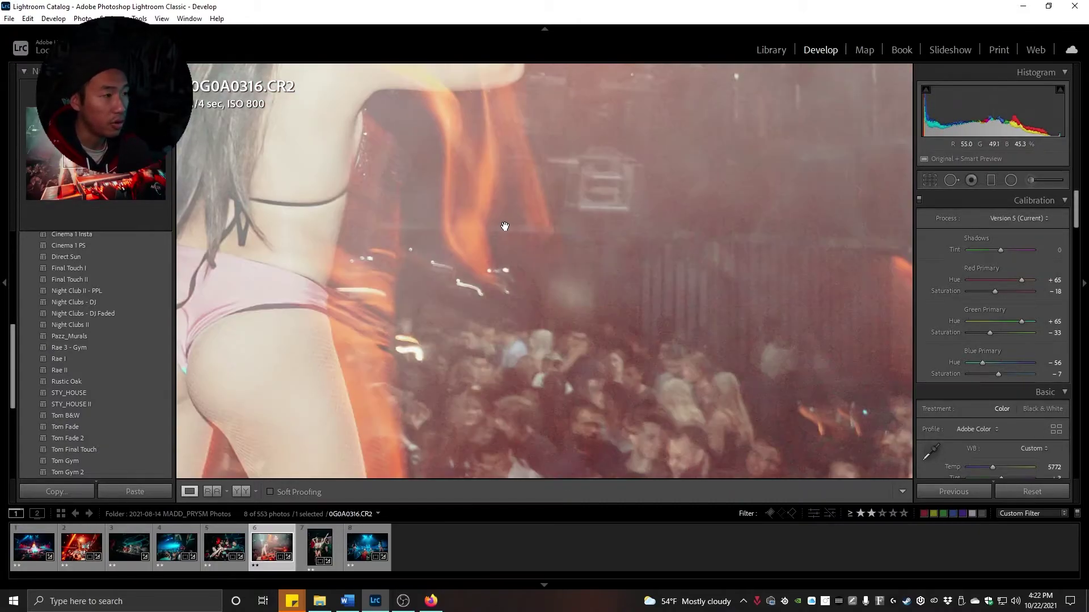
pyautogui.moveTo(562, 393); pyautogui.dragTo(534, 183)
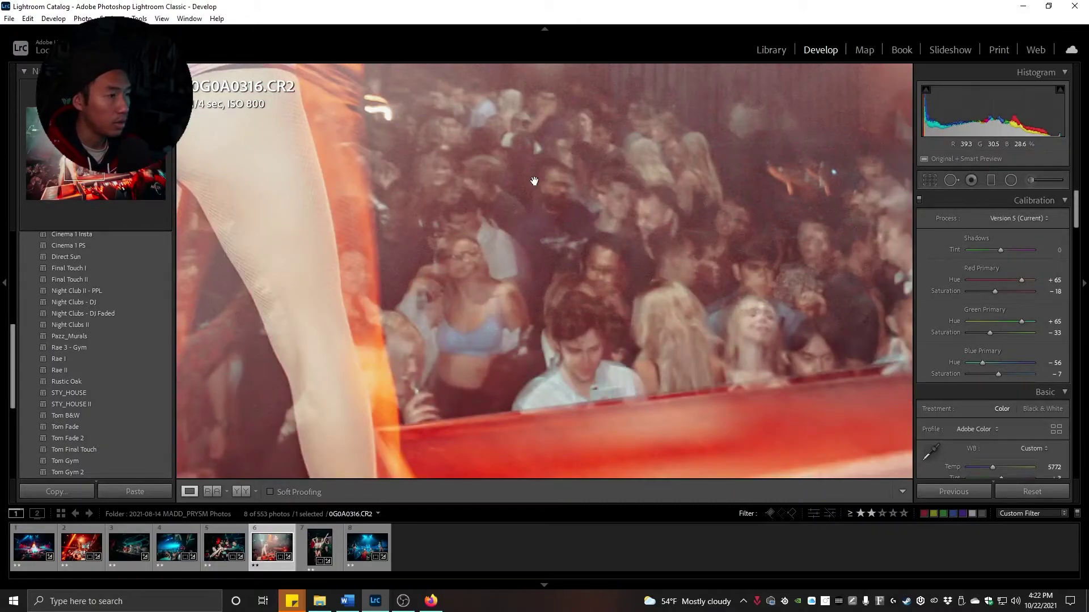
pyautogui.click(468, 364)
pyautogui.click(729, 362)
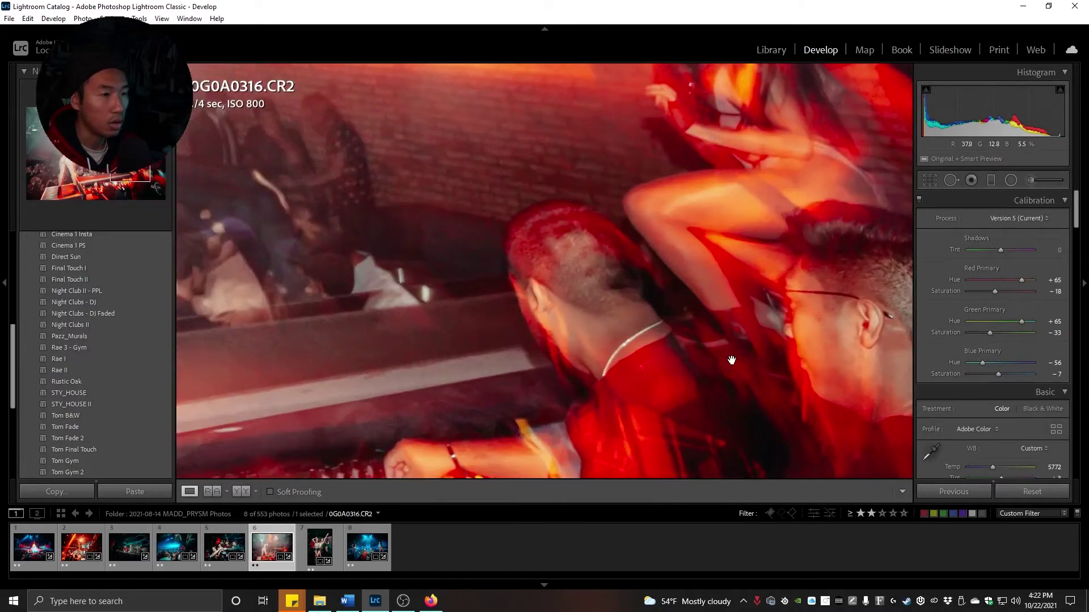
pyautogui.click(689, 365)
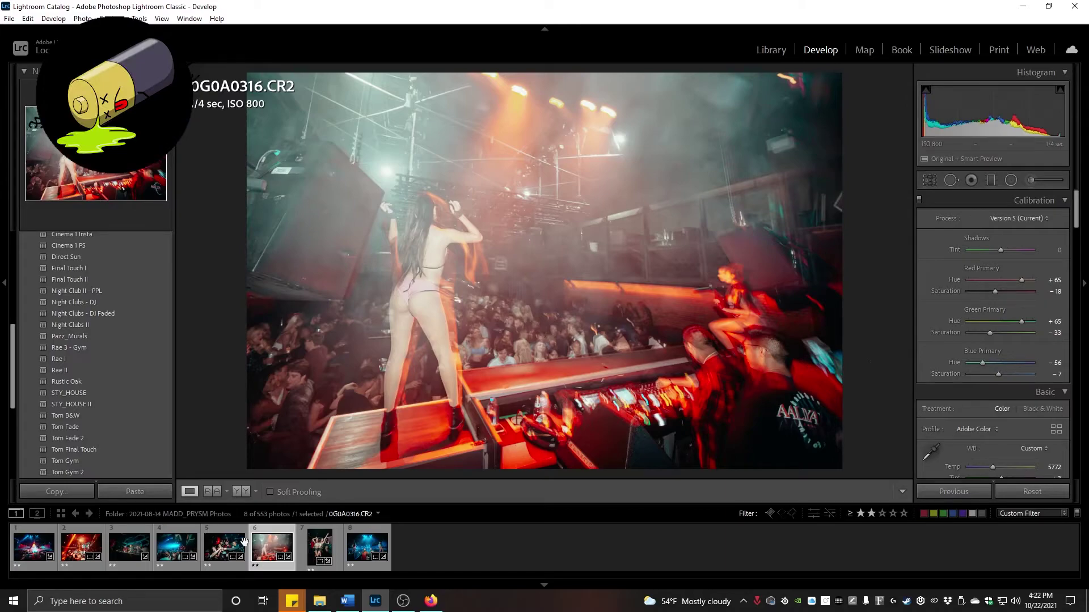
pyautogui.click(222, 548)
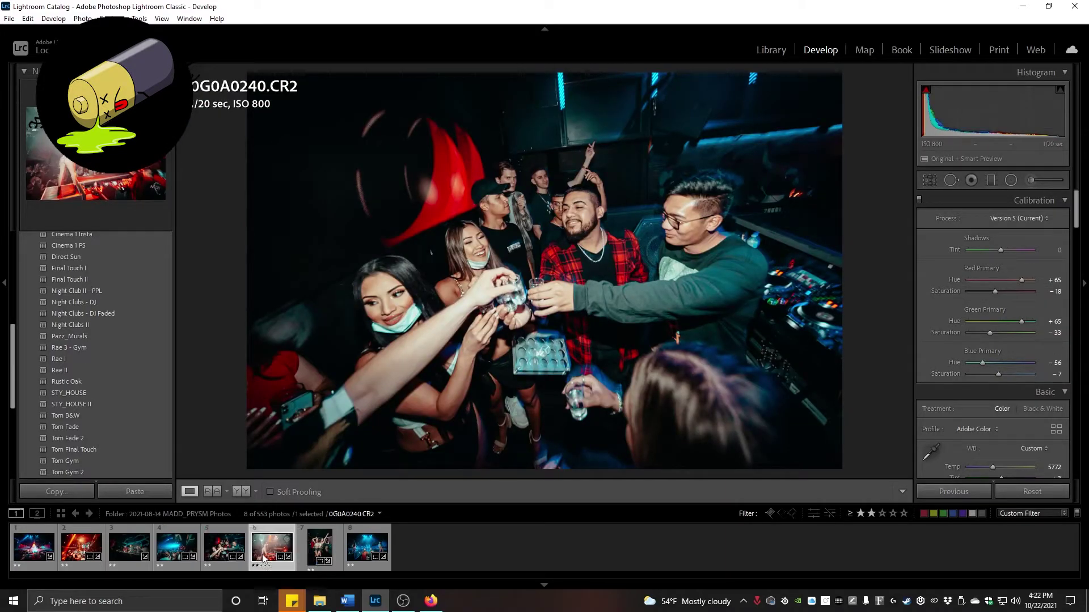
pyautogui.click(263, 559)
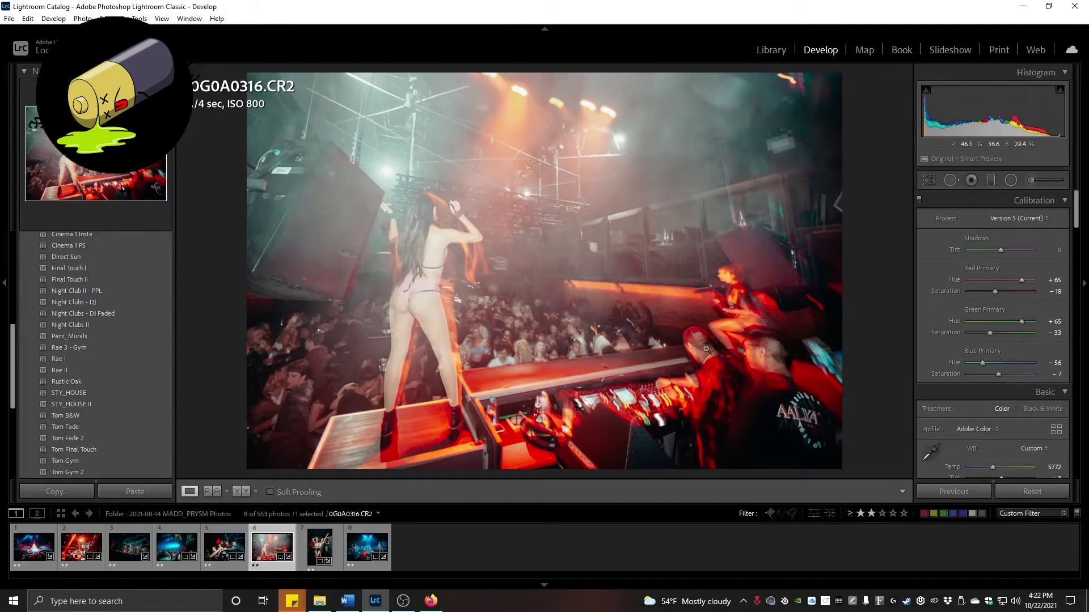
# Compare the portrait 0G0A0483.CR2 before and after editing, checking the two women's faces up close in the unedited version and the Highlights adjustment
pyautogui.press('Right')
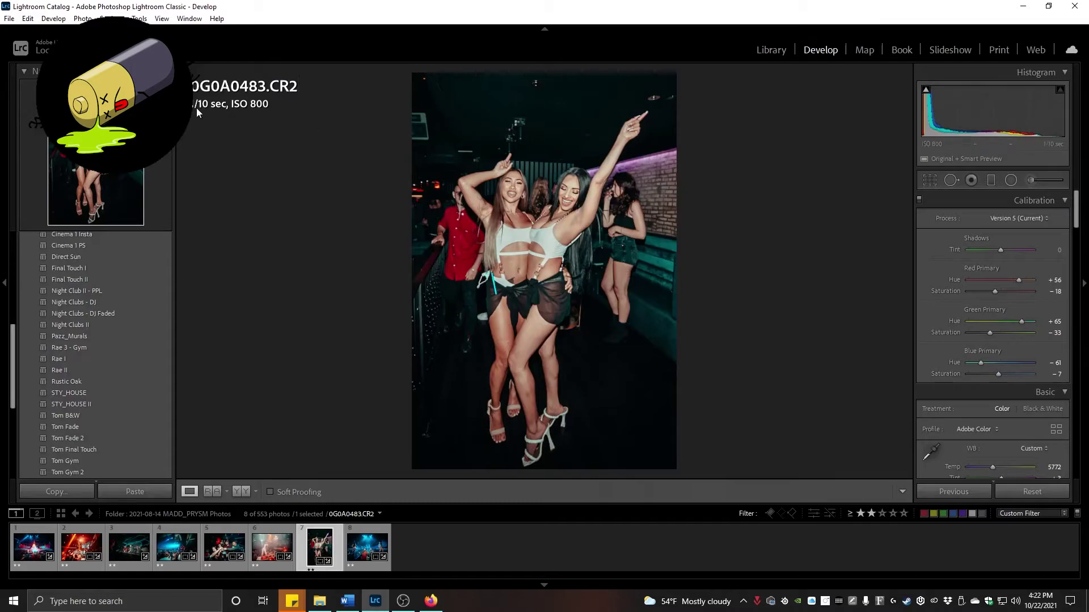
pyautogui.press('\\')
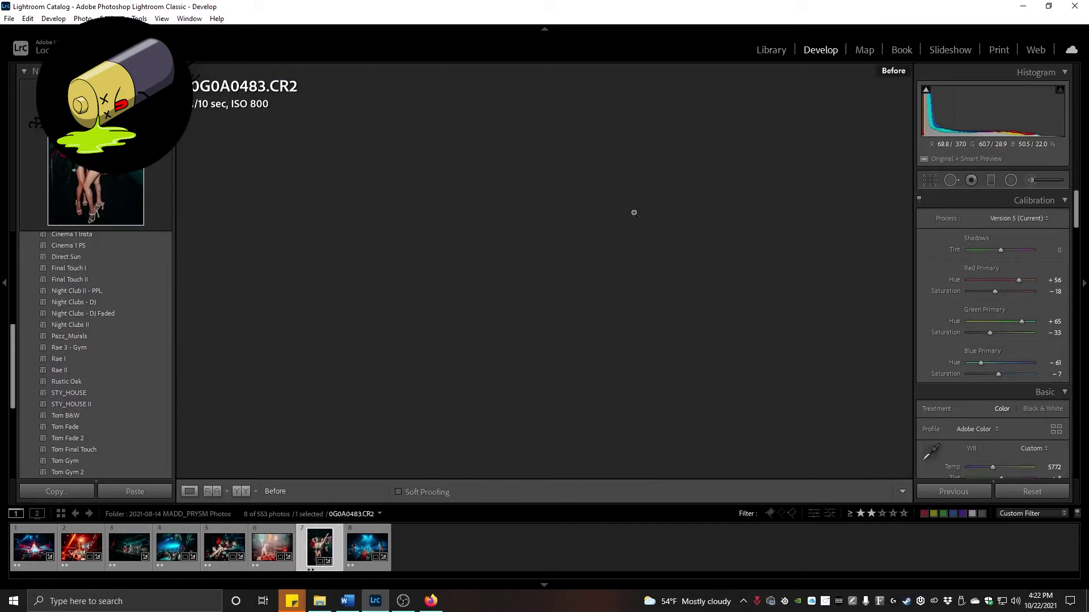
pyautogui.click(525, 167)
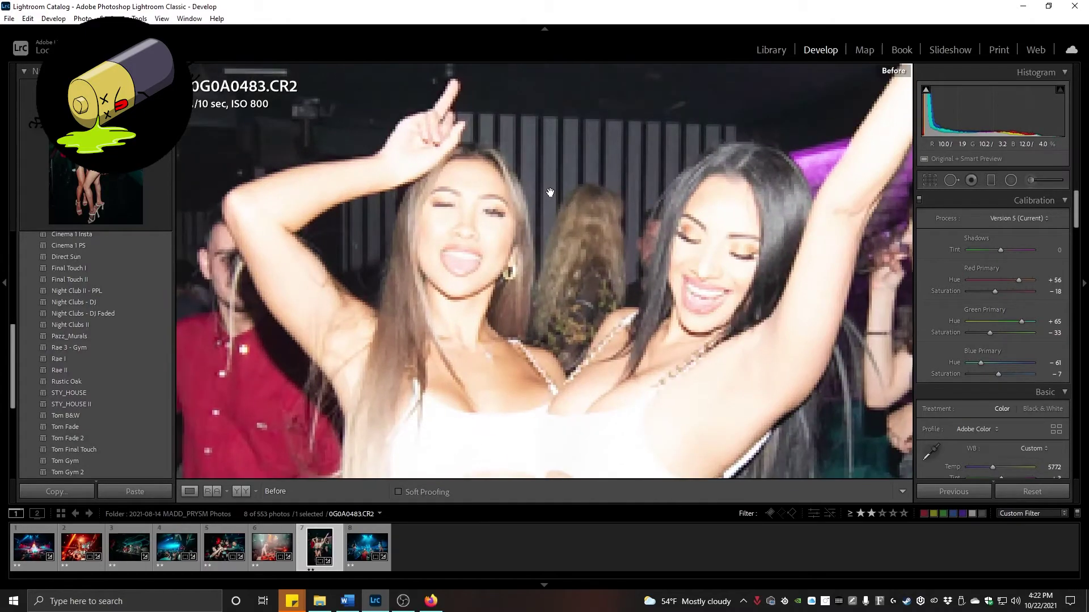
pyautogui.click(740, 286)
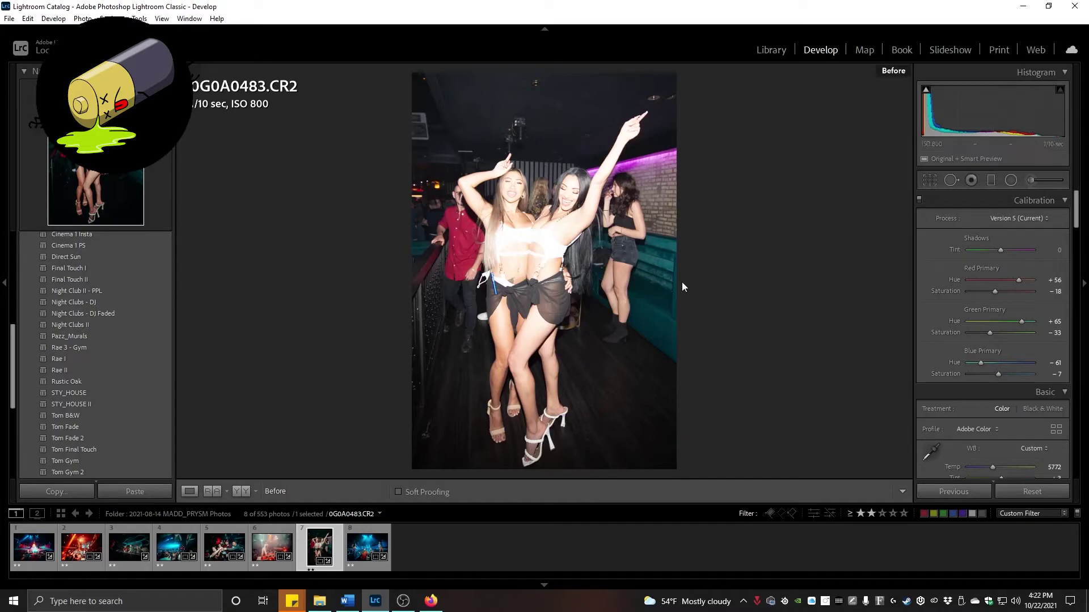
pyautogui.press('\\')
pyautogui.scroll(-5, 940, 305)
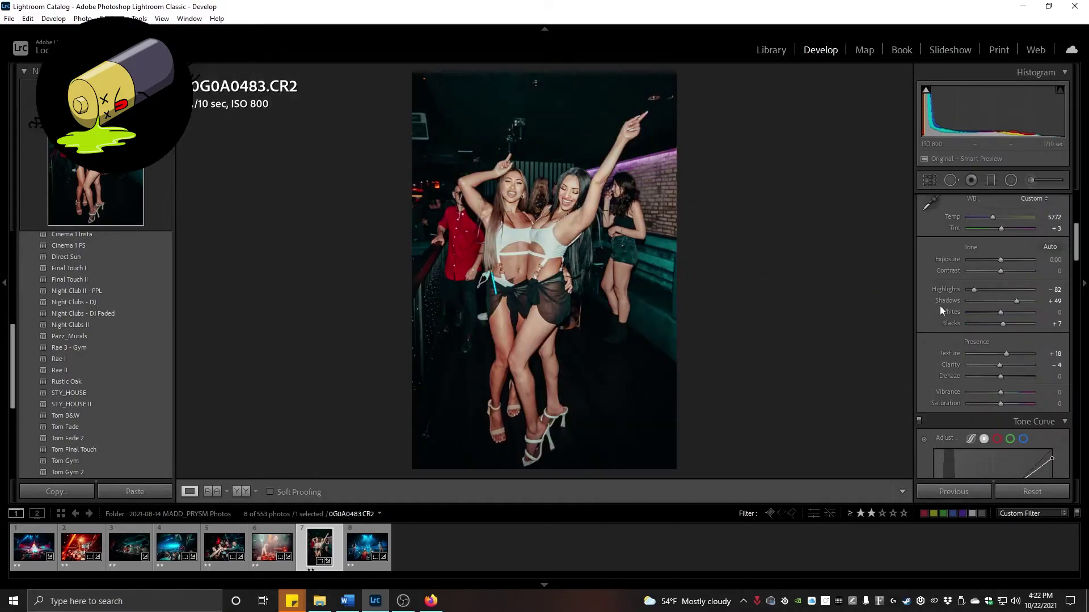
pyautogui.moveTo(975, 290); pyautogui.dragTo(978, 289)
# Examine the blue-lit DJ stage photo 0G0A0530.CR2 up close, checking the crowd beside the dancer's leg
pyautogui.press('Right')
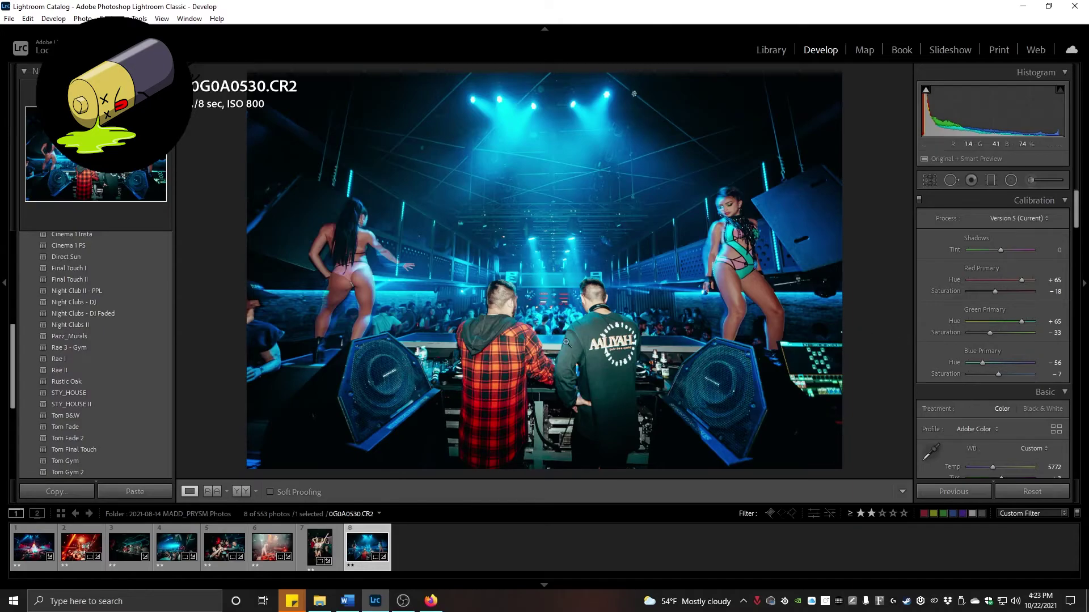
pyautogui.click(727, 372)
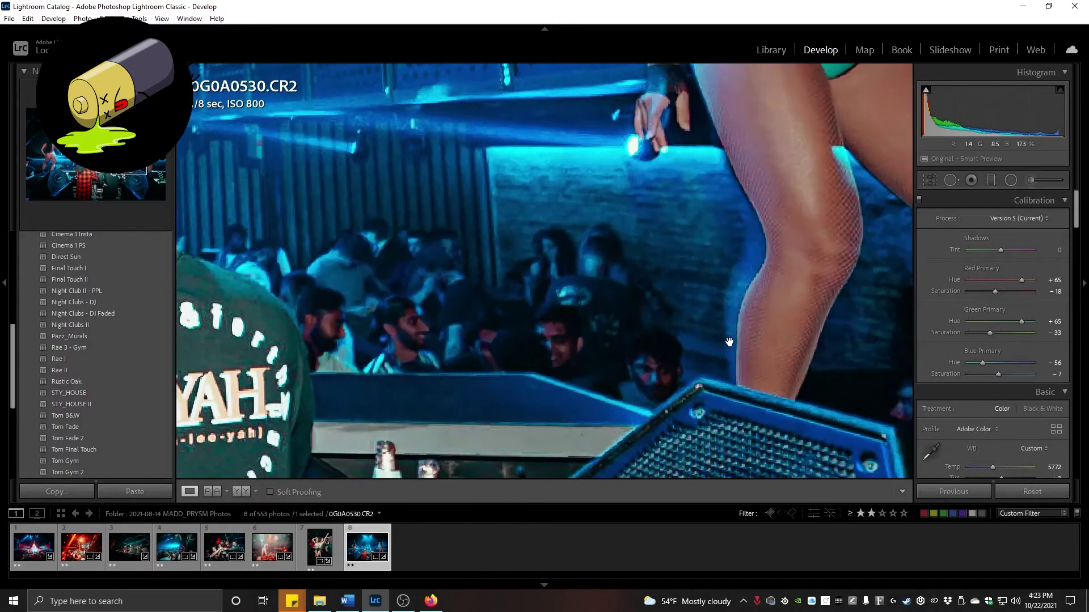
pyautogui.click(734, 357)
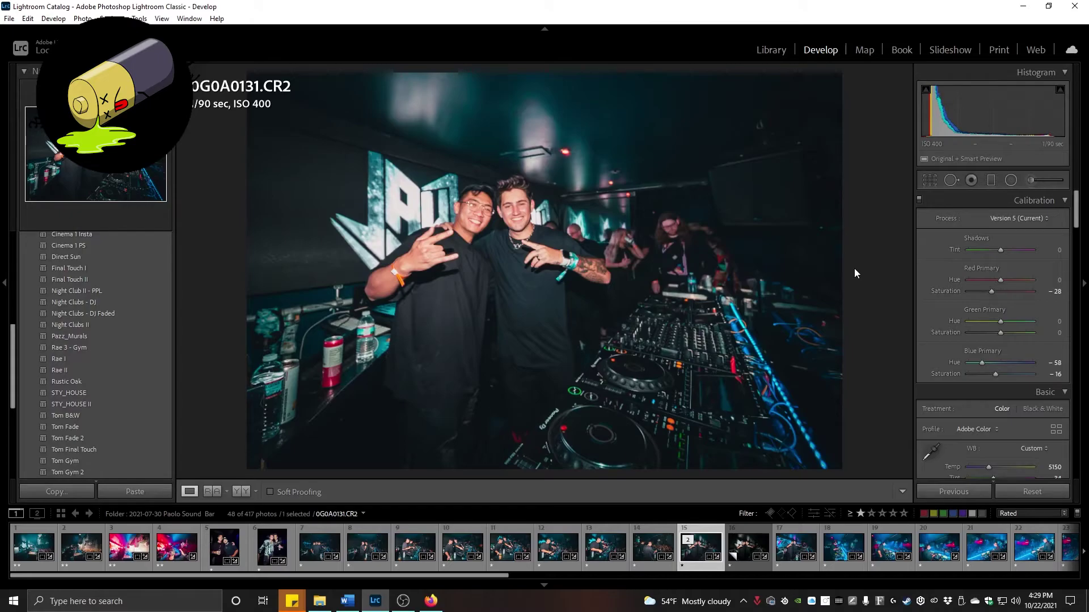
# Compare the two-man DJ booth photo 0G0A0131.CR2 in the Paolo Sound Bar folder with a nearby shot and its unedited version
pyautogui.click(606, 547)
pyautogui.click(699, 553)
pyautogui.press('\\')
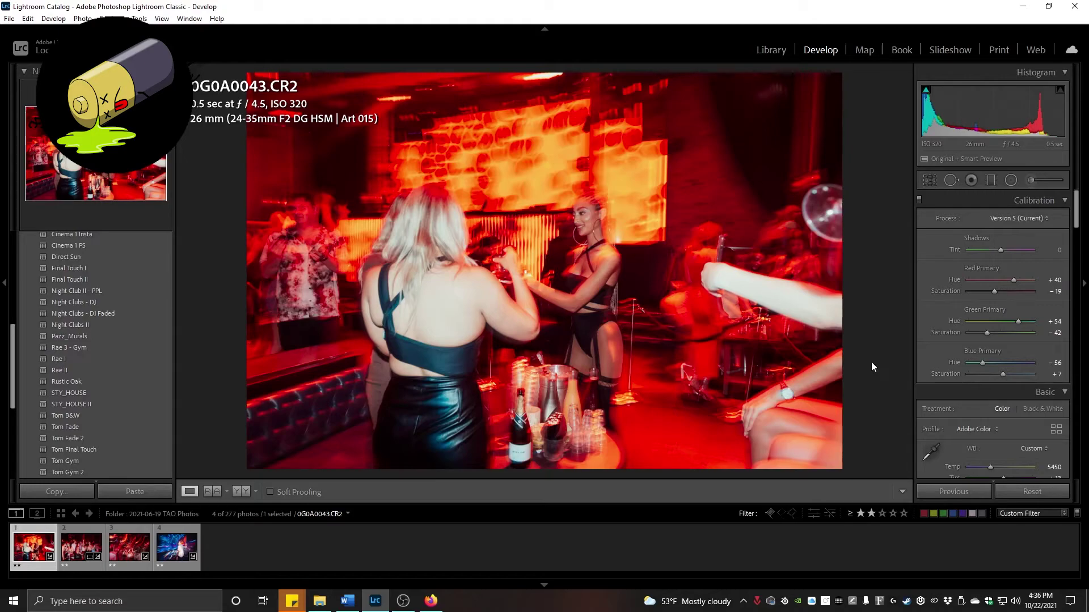
# Review the slow-shutter TAO Photos 0G0A0095.CR2, 0G0A0192.CR2 and 0G0A0258.CR2, comparing their light trails and motion blur
pyautogui.press('Right')
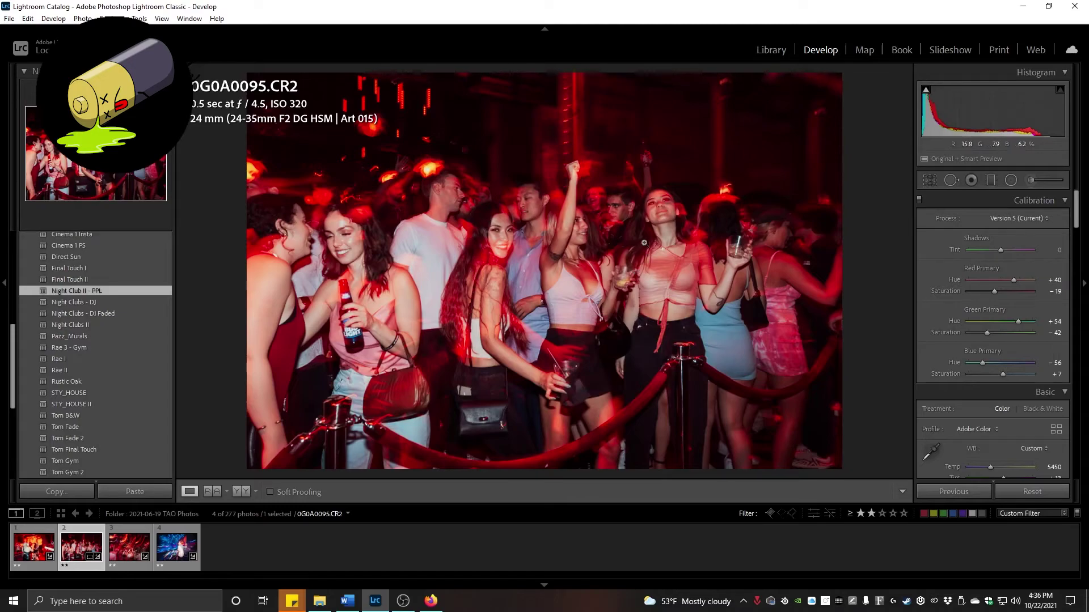
pyautogui.press('Right')
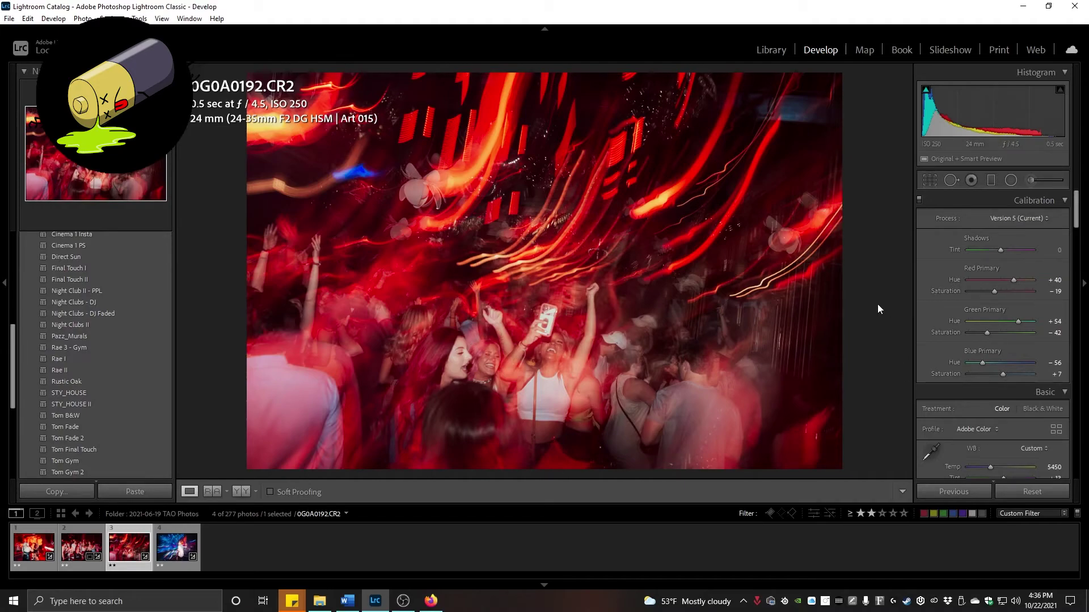
pyautogui.press('Right')
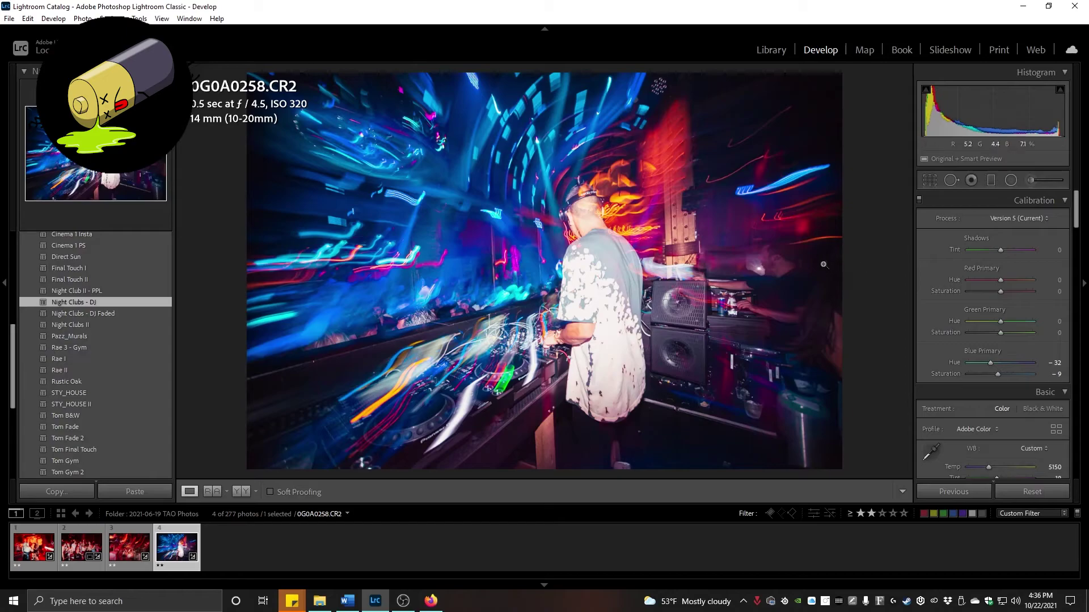
pyautogui.press('Left')
pyautogui.press('Left')
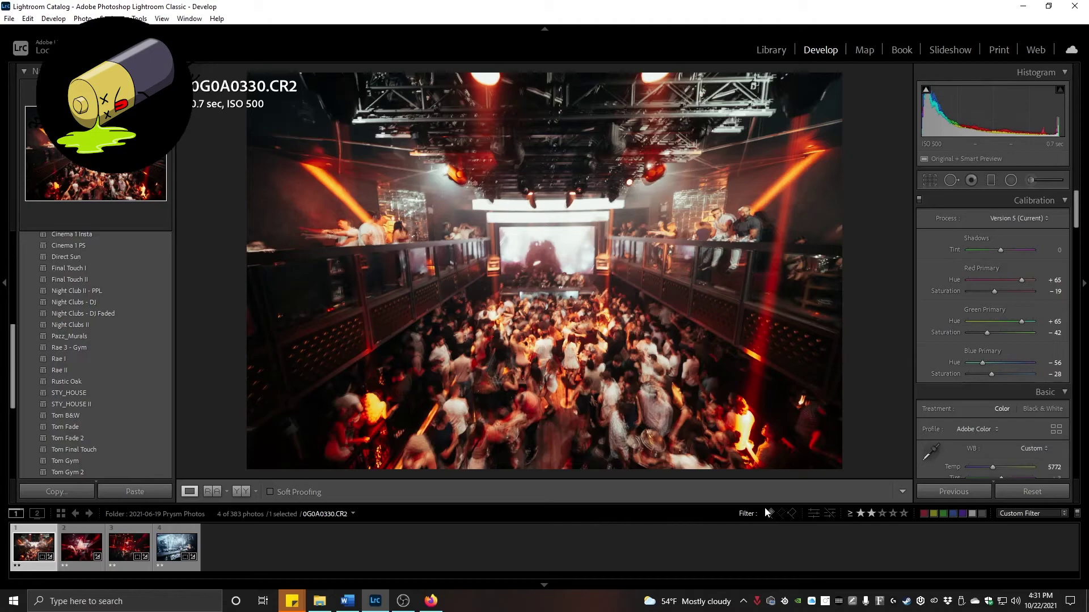
# Go through the Prysm Photos to the DJ photo 0G0A0434.CR2 and examine the laptop, hand and mixer up close
pyautogui.press('Right')
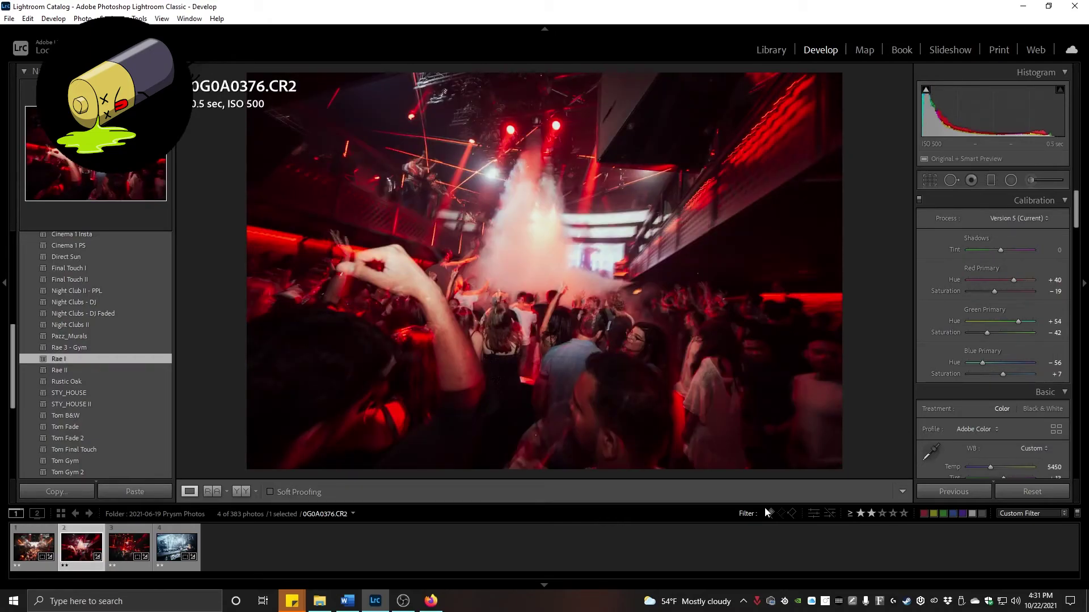
pyautogui.press('Right')
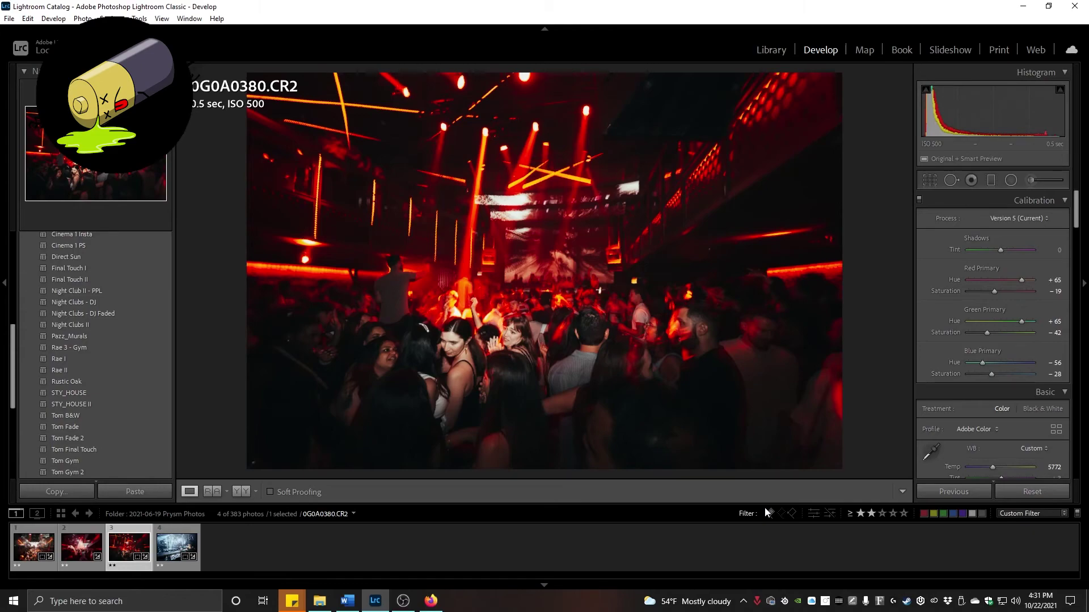
pyautogui.press('Right')
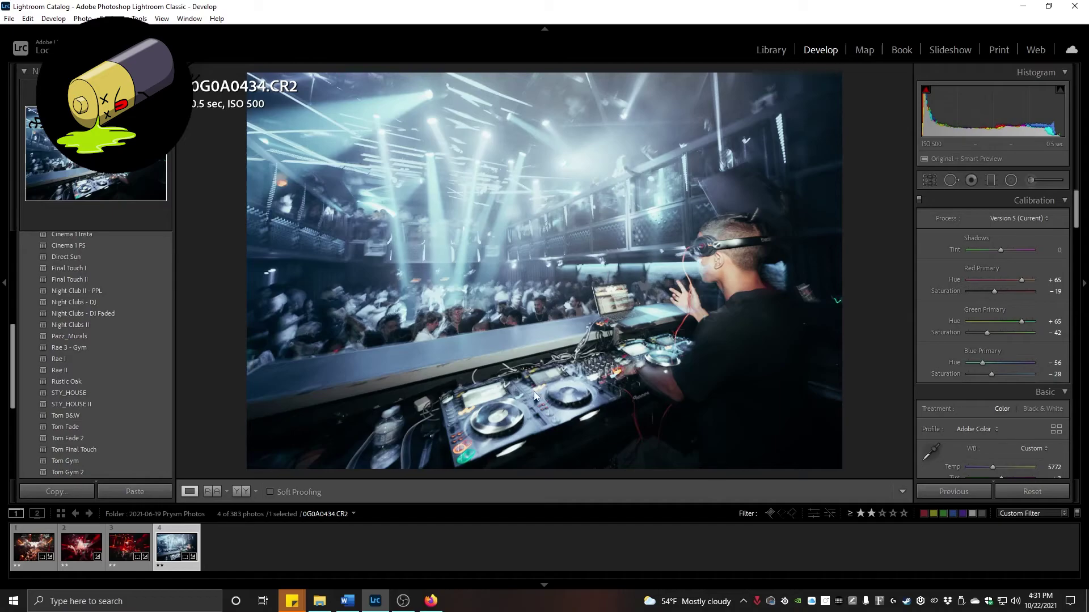
pyautogui.click(556, 281)
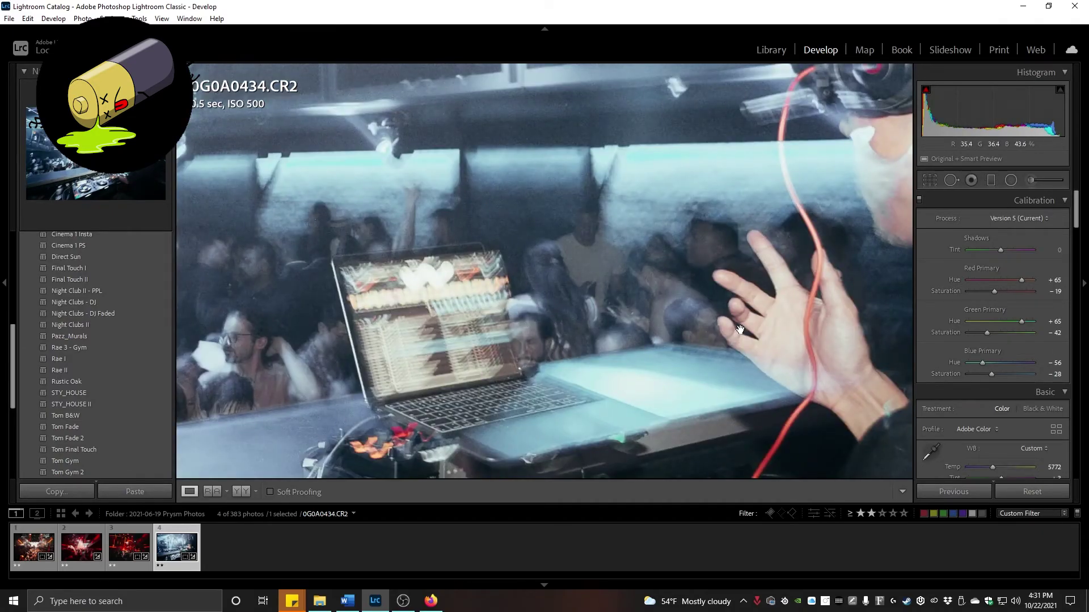
pyautogui.moveTo(740, 330); pyautogui.dragTo(724, 112)
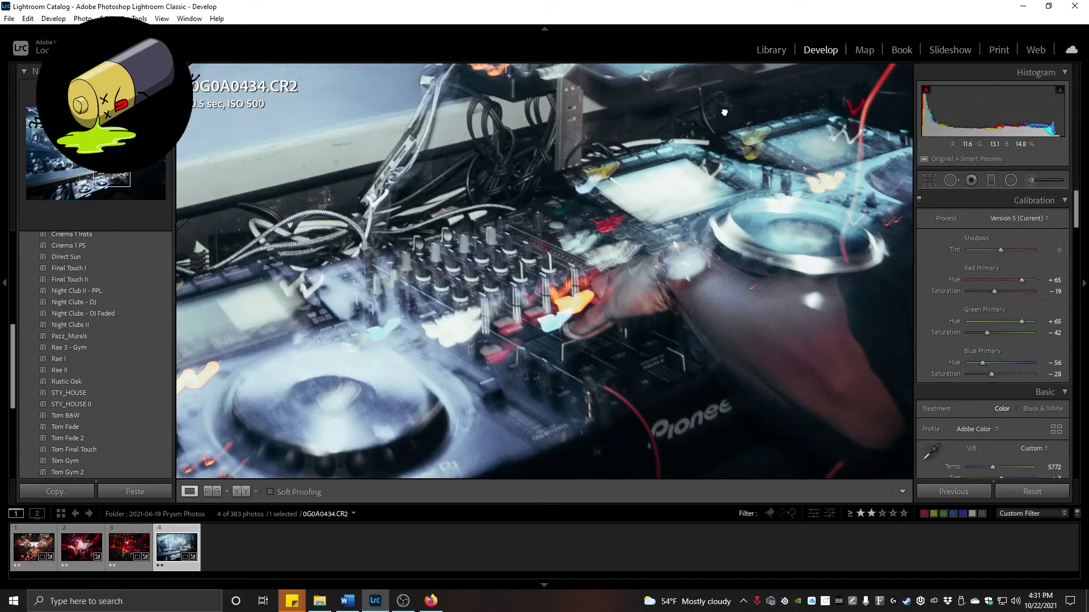
# View the full DJ photo 0G0A0434.CR2 and compare it with the red crowd shot 0G0A0376.CR2 in the Prysm Photos folder
pyautogui.click(544, 292)
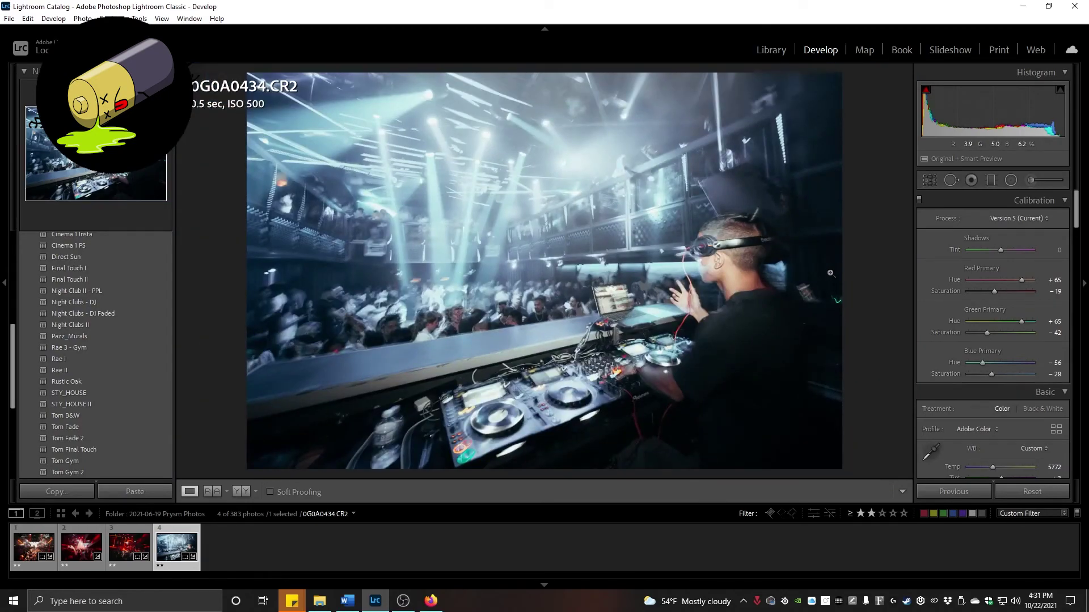
pyautogui.press('Left')
pyautogui.press('Left')
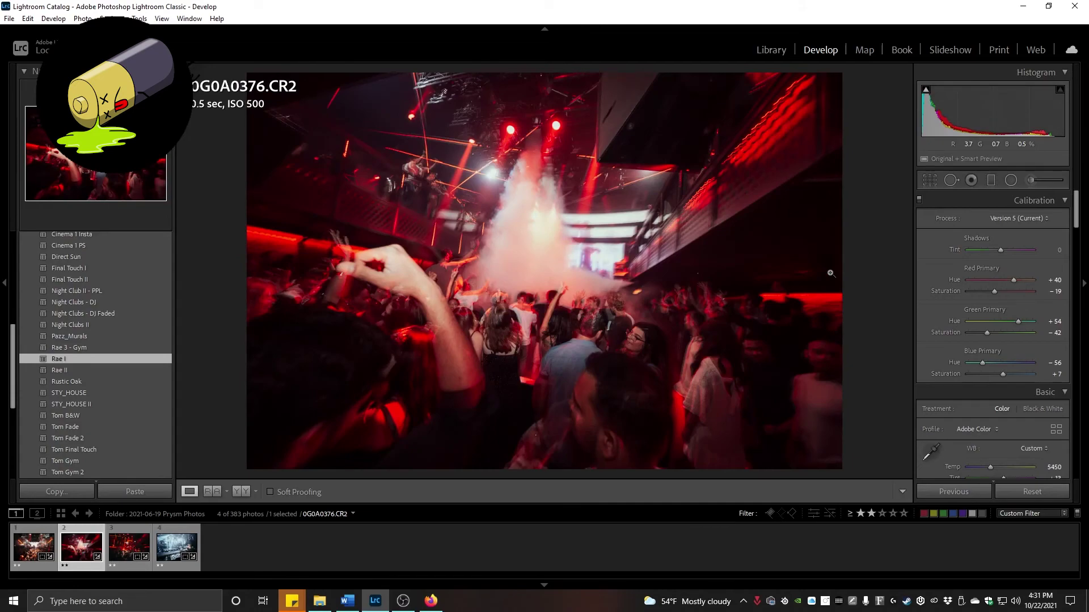
pyautogui.press('Right')
pyautogui.press('Right')
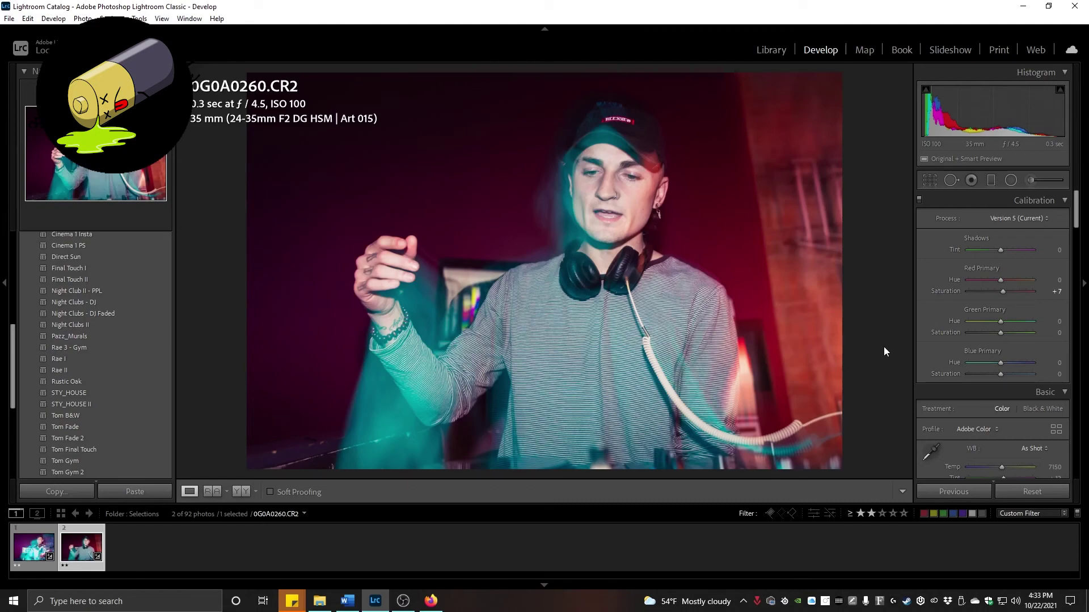
# Examine the capped DJ's raised hand and face up close in 0G0A0260.CR2 in the Selections folder
pyautogui.click(472, 355)
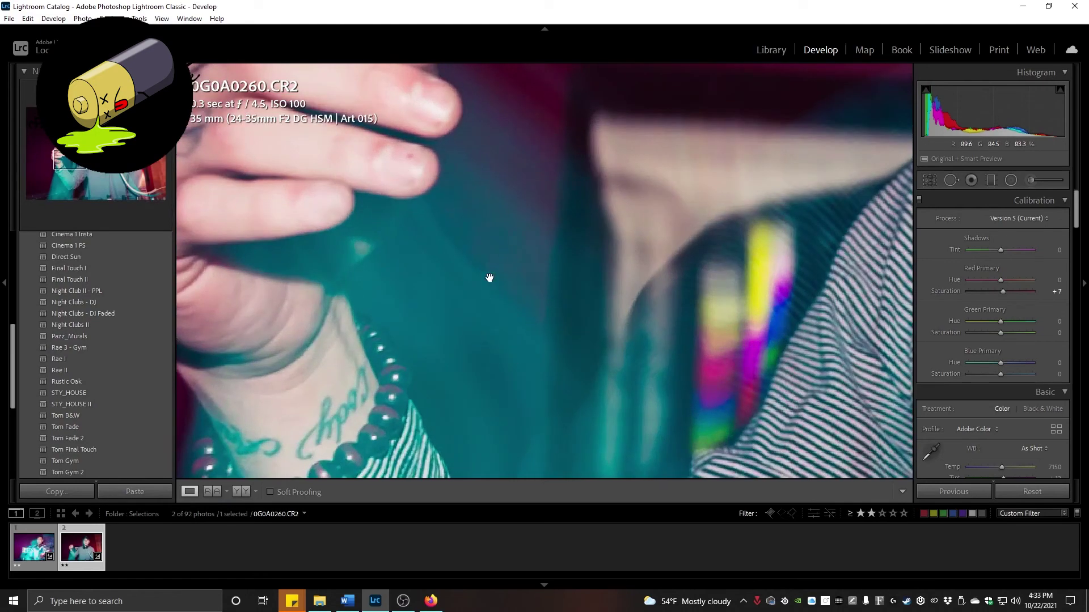
pyautogui.click(608, 294)
pyautogui.click(605, 165)
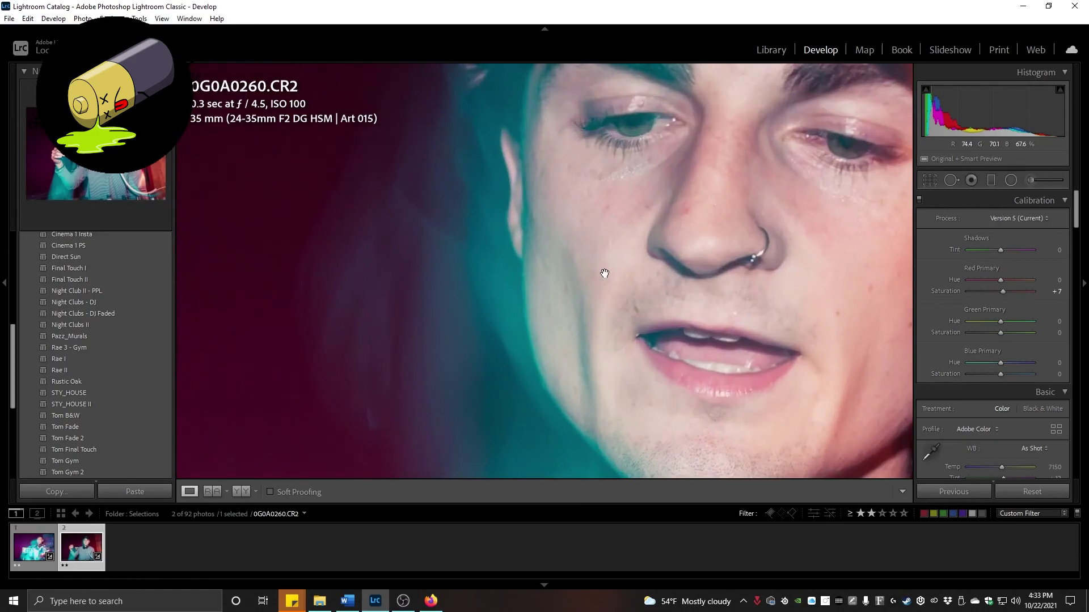
pyautogui.click(566, 181)
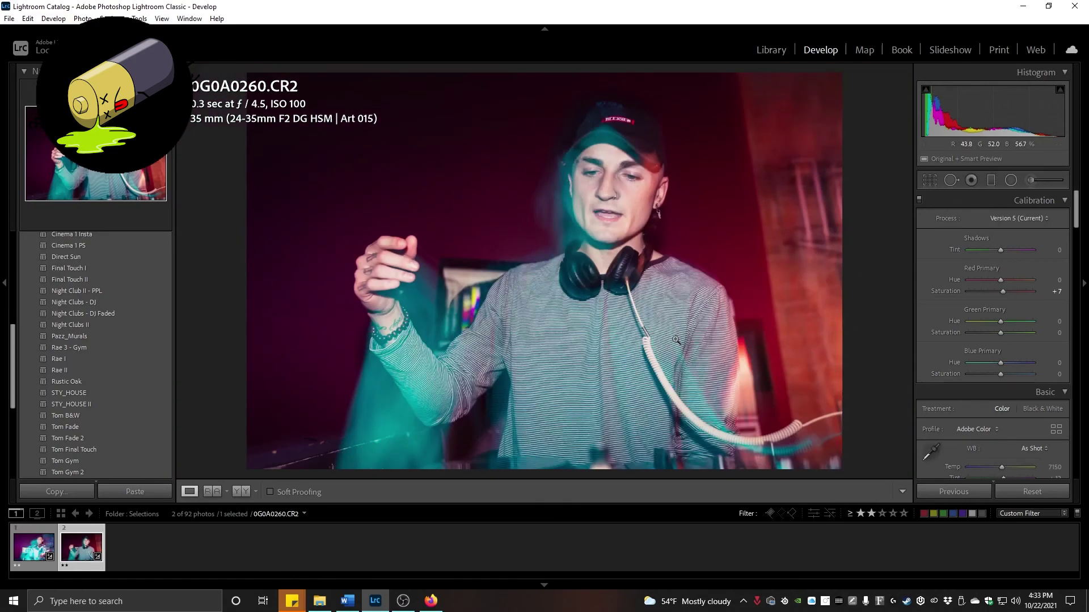
# Review the motion blur in the teal-lit DJ photo 0G0A0053.CR2, and return to 0G0A0260.CR2 for comparison
pyautogui.press('Left')
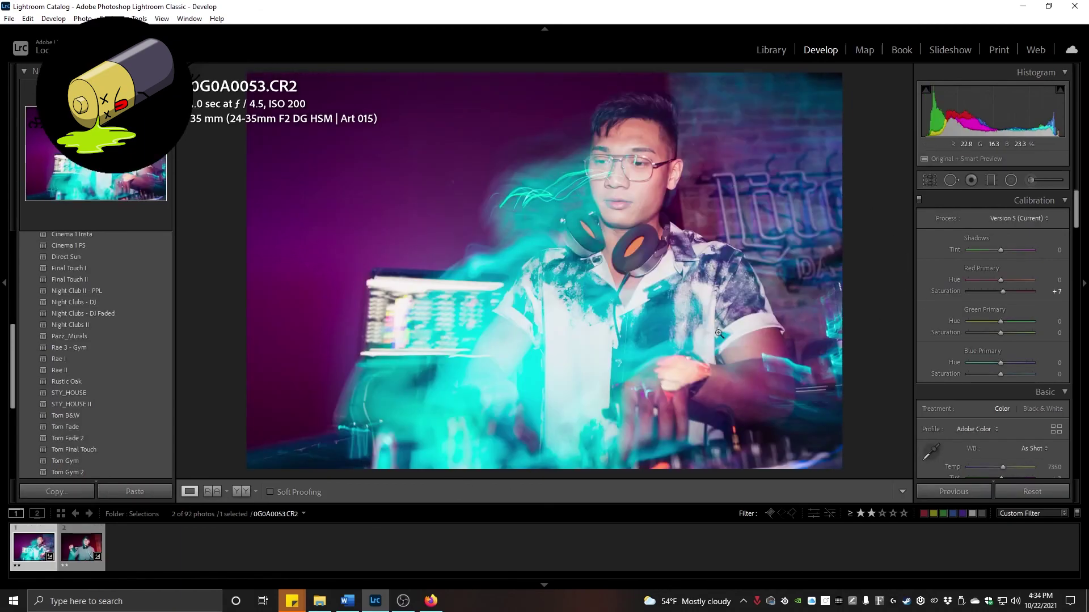
pyautogui.click(652, 134)
pyautogui.click(493, 362)
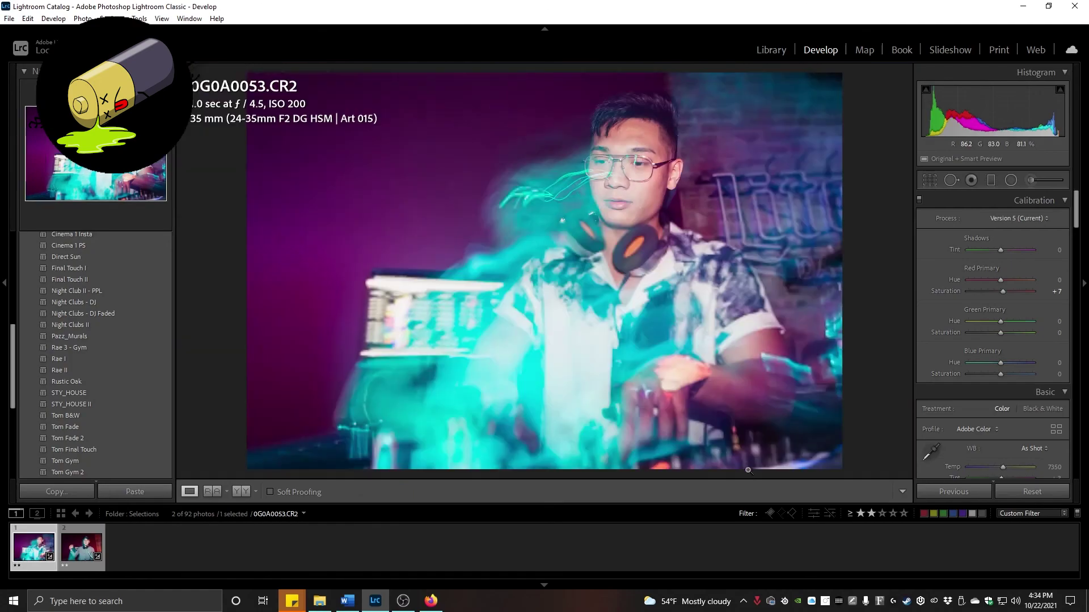
pyautogui.click(72, 558)
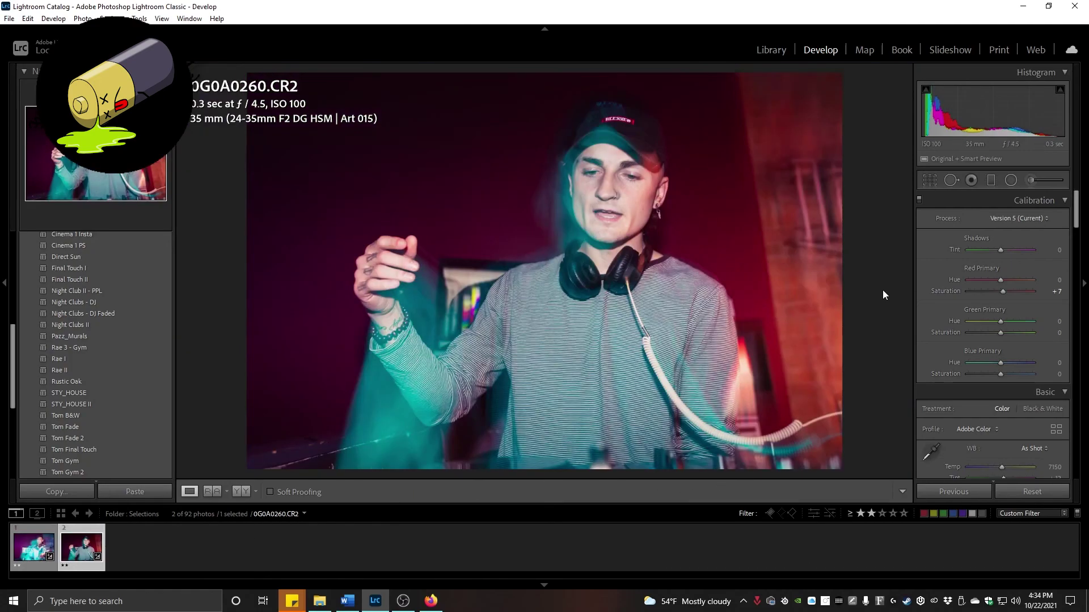